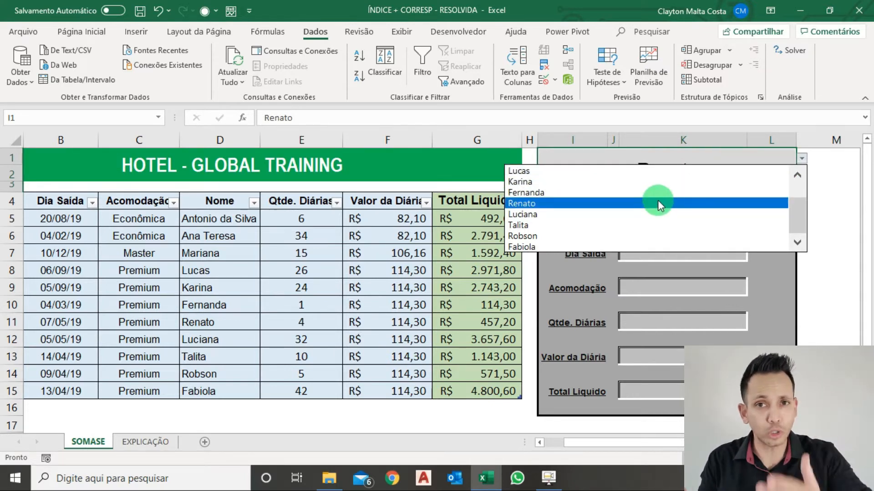
Choose the guest listed in table row 10 in the name selector cell I1 and go to the Dia Entrada cell K5
click(608, 195)
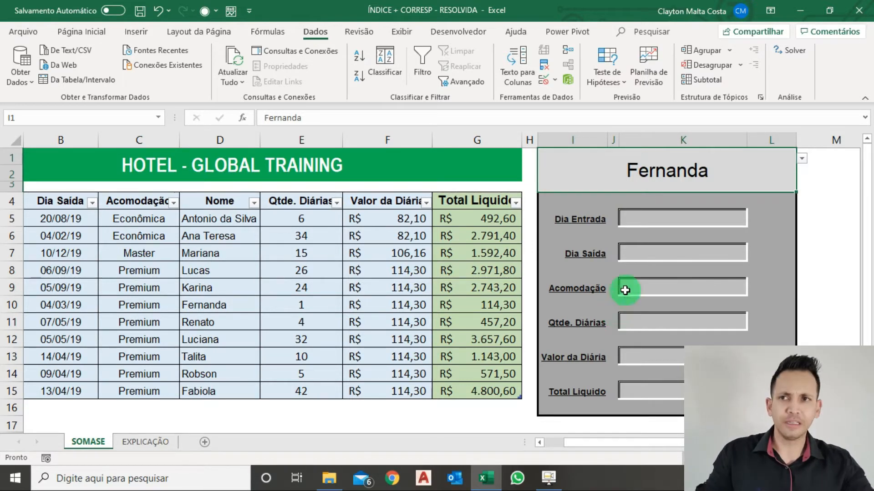
click(650, 220)
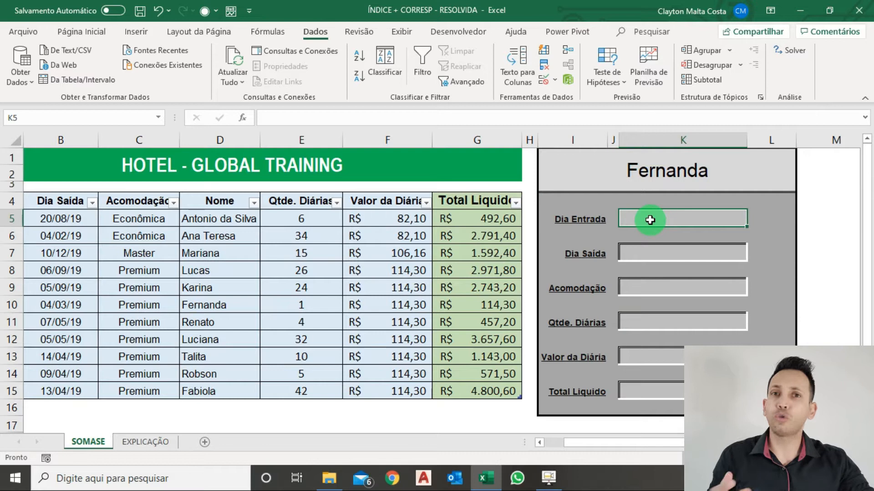
Review on the EXPLICAÇÃO sheet how CORRESP supplies the row and column numbers of the ÍNDICE function
click(156, 442)
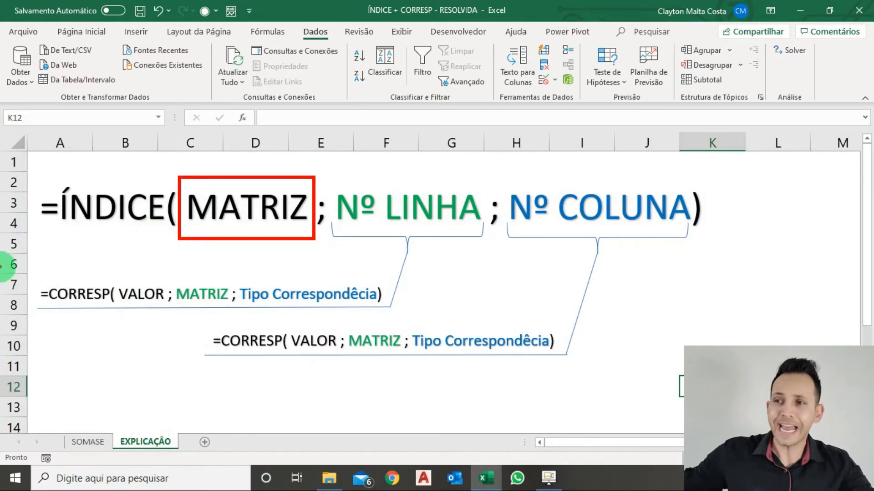
drag(32, 281, 399, 311)
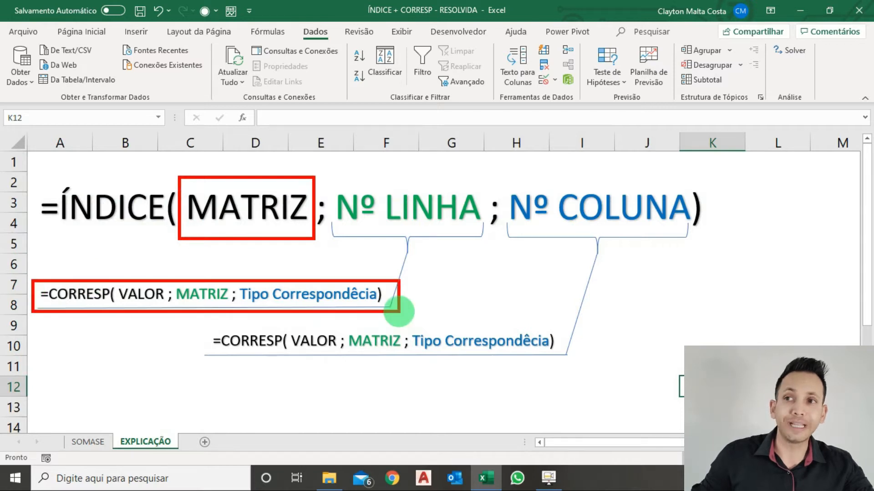
drag(410, 227, 374, 287)
drag(587, 230, 542, 331)
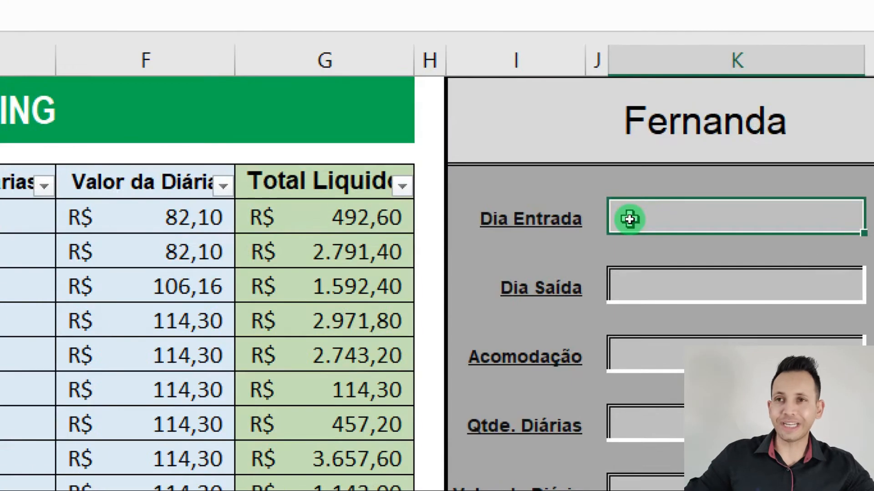
Start an ÍNDICE formula in the Dia Entrada cell K5 with Tabela1[[Dia Saída]:[Total Liquido]] as the matrix argument
text(=ÍND)
key(Tab)
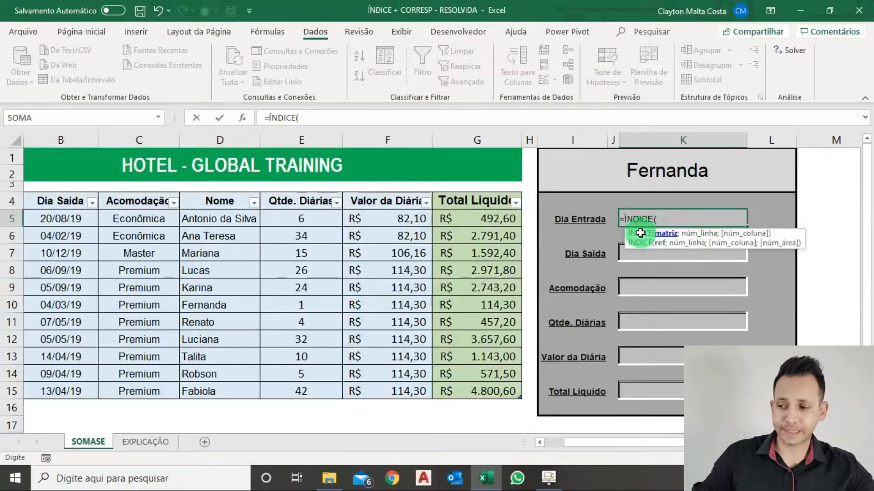
drag(68, 219, 481, 390)
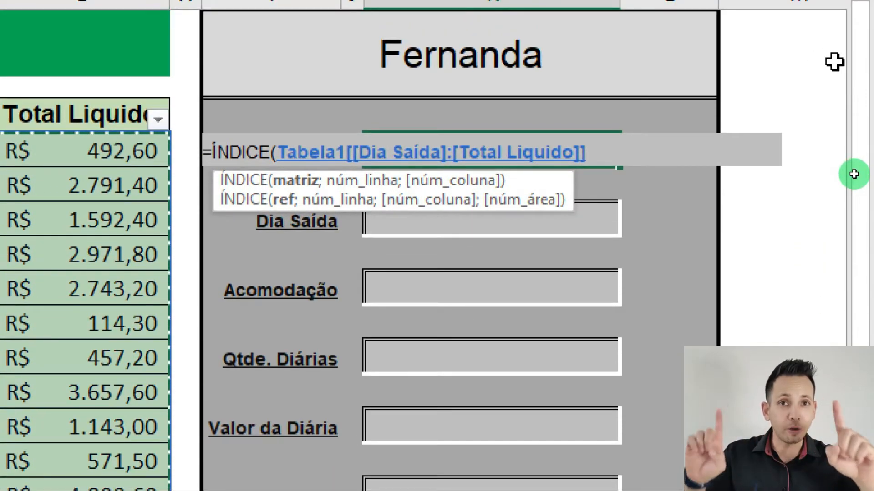
text(;)
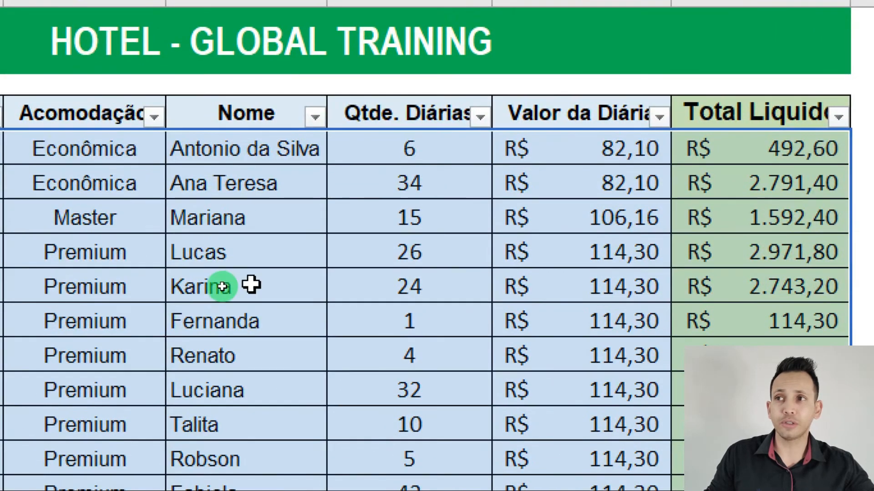
click(252, 314)
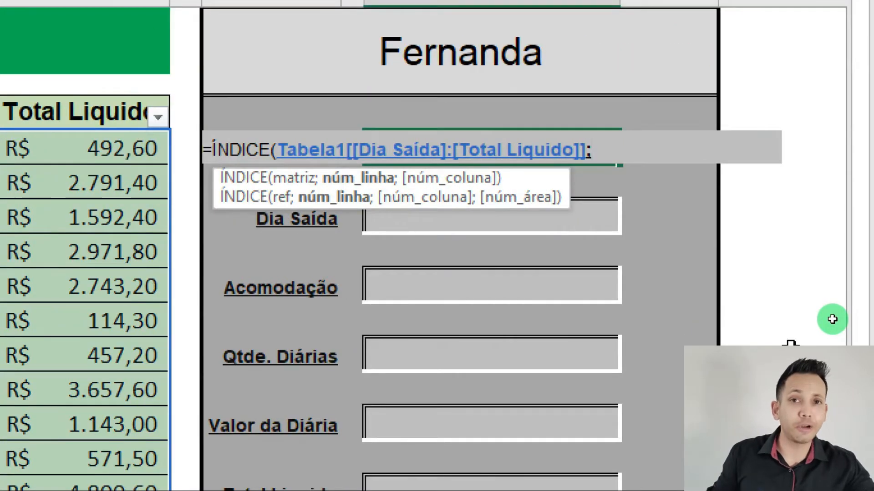
Nest a CORRESP function as the row number argument, with the absolute reference $I$1 as its lookup value
text(C)
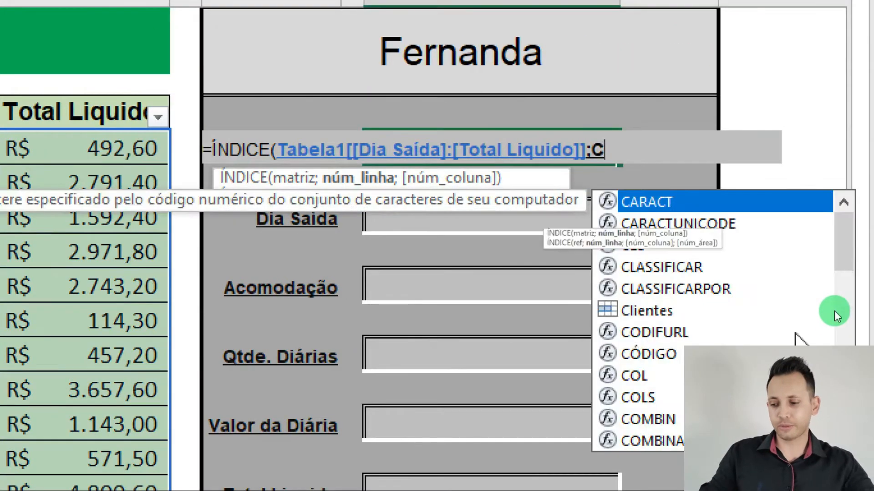
text(ORRESP()
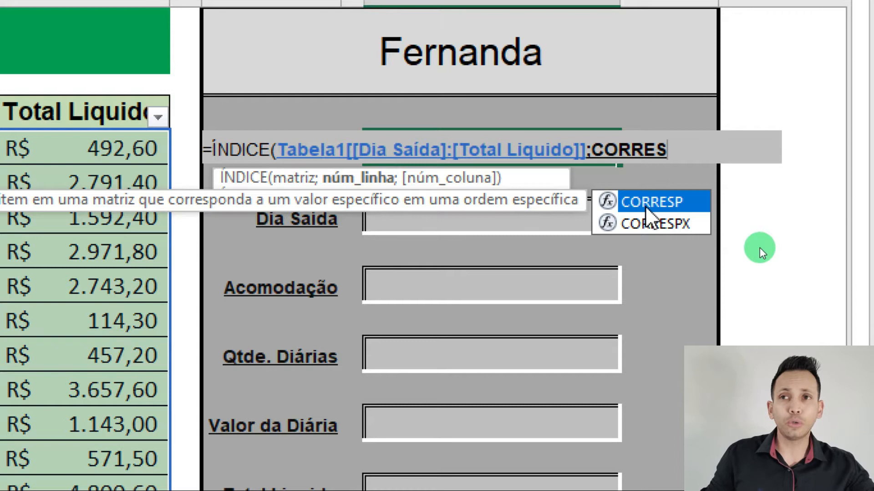
double_click(646, 207)
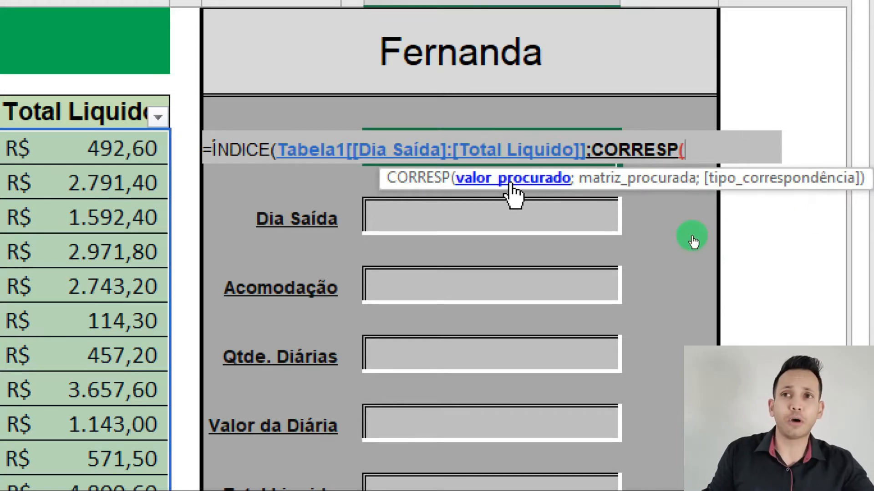
click(479, 63)
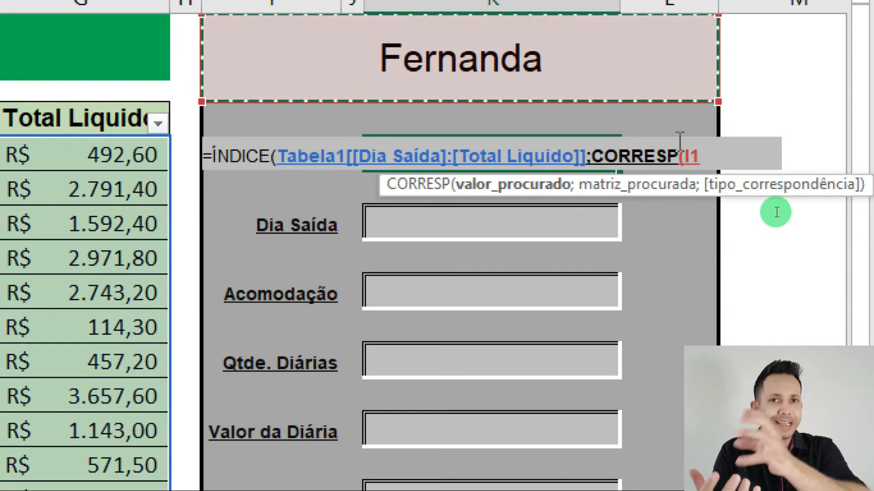
key(F4)
text(;)
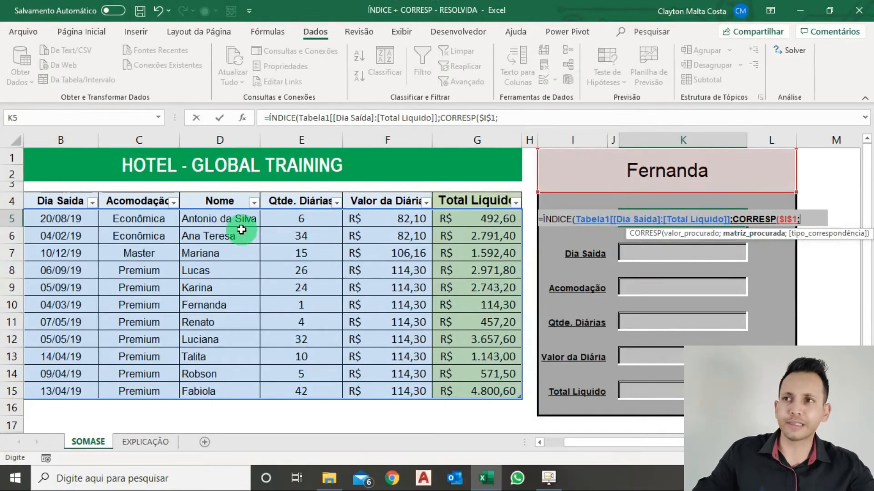
Complete CORRESP with Tabela1[Nome] as the lookup array and match type 0, and continue to ÍNDICE's column number argument
click(226, 223)
drag(226, 223, 226, 395)
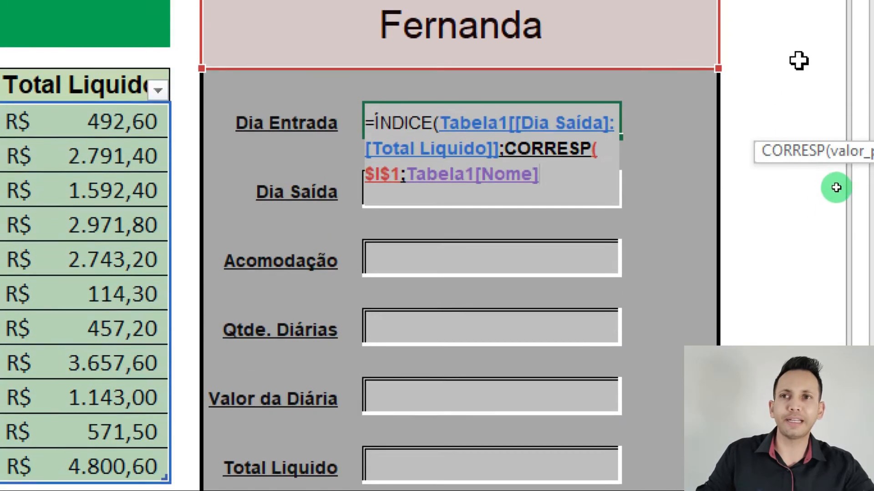
text(;)
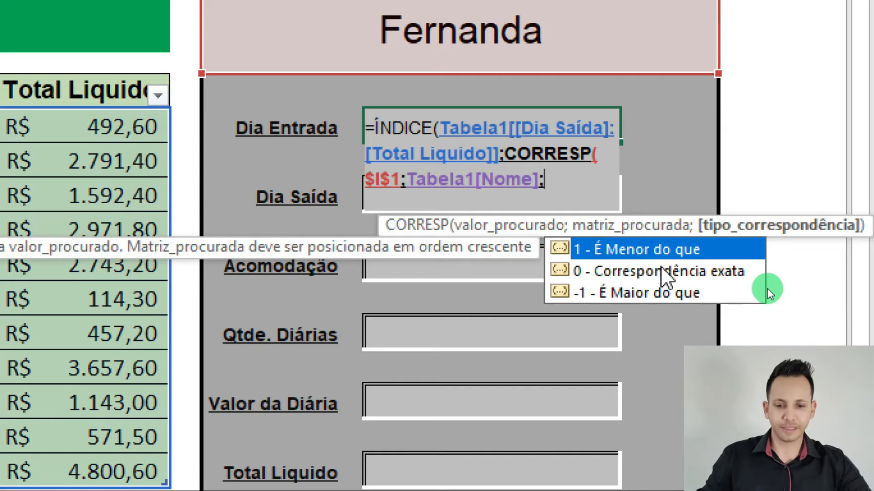
key(Down)
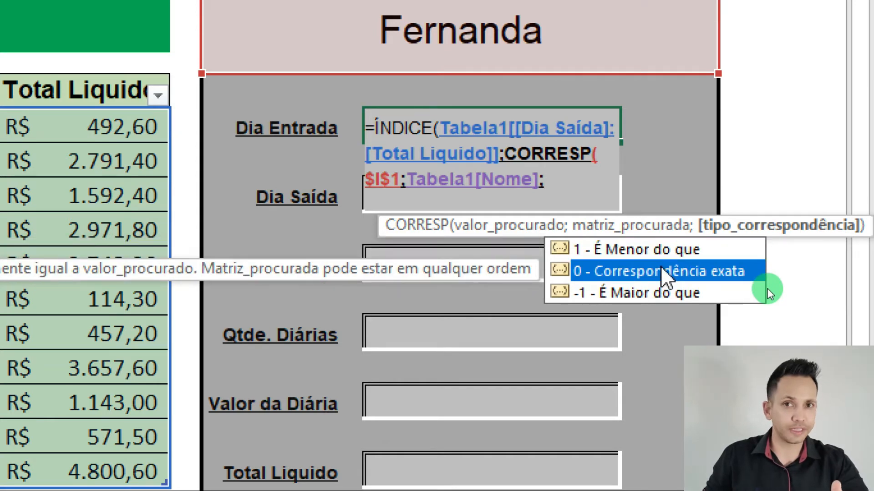
key(Tab)
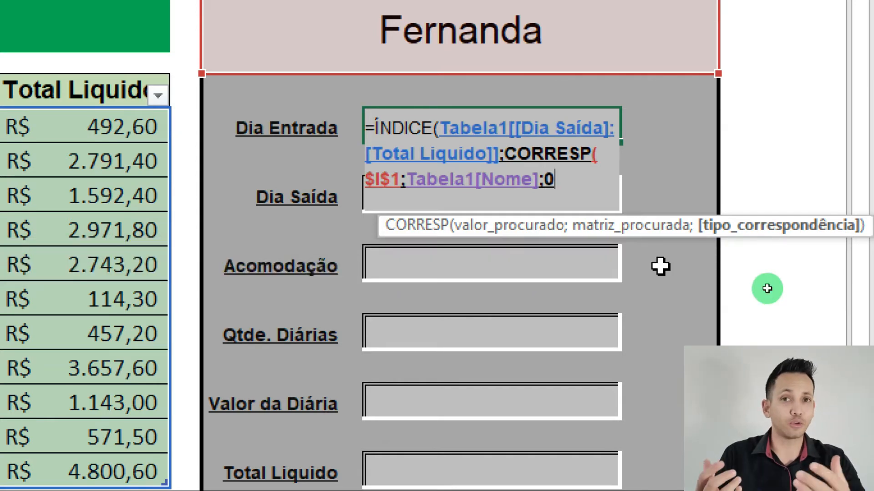
key(BackSpace)
text(0)
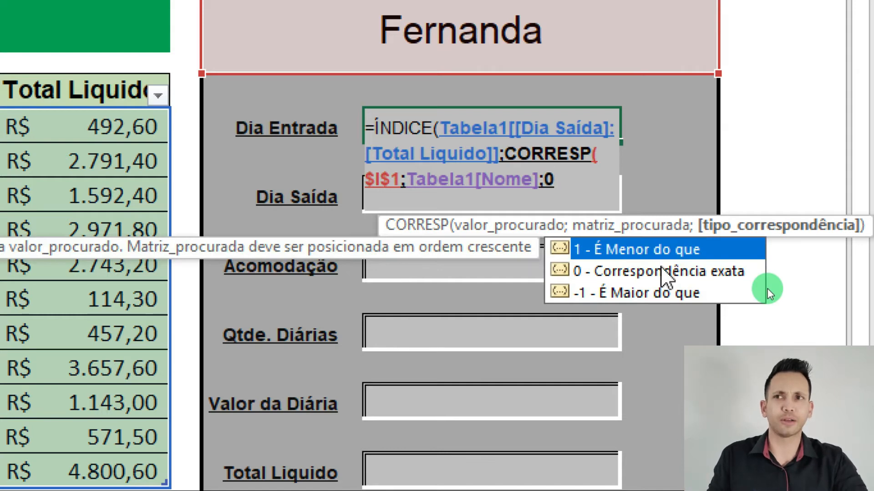
text())
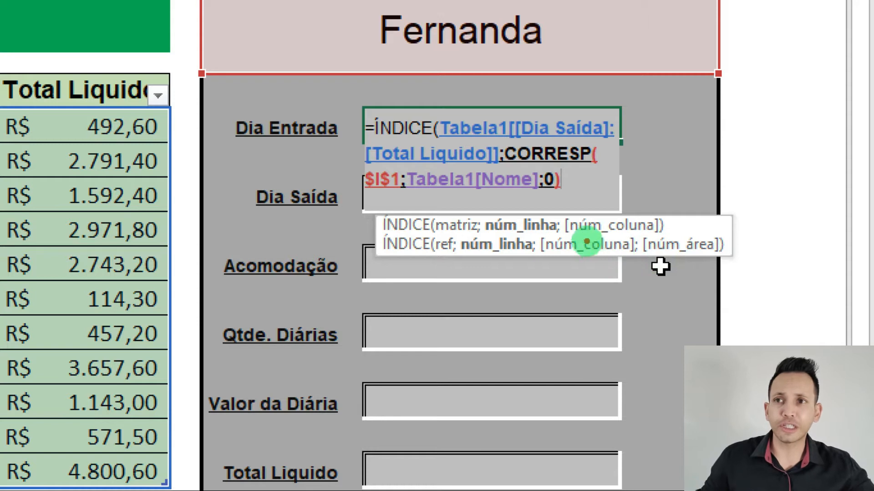
mouse_move(559, 234)
mouse_down()
mouse_move(569, 361)
mouse_move(558, 377)
mouse_up()
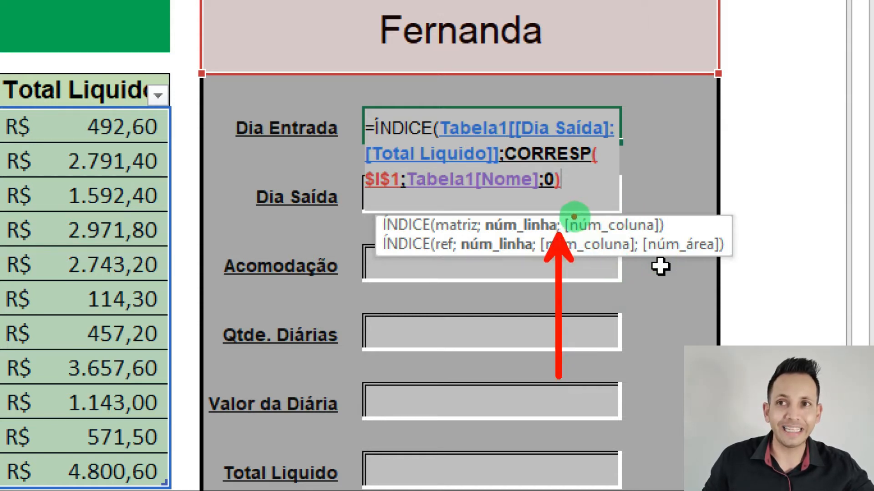
drag(576, 217, 691, 217)
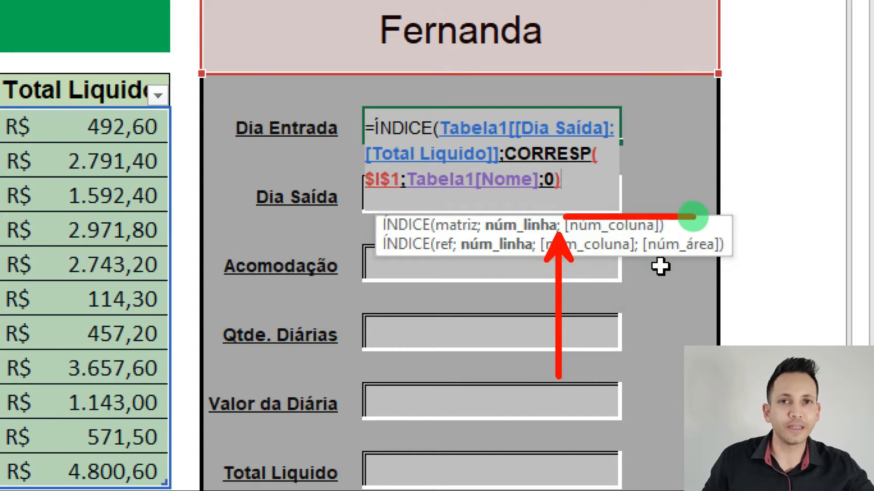
key(Escape)
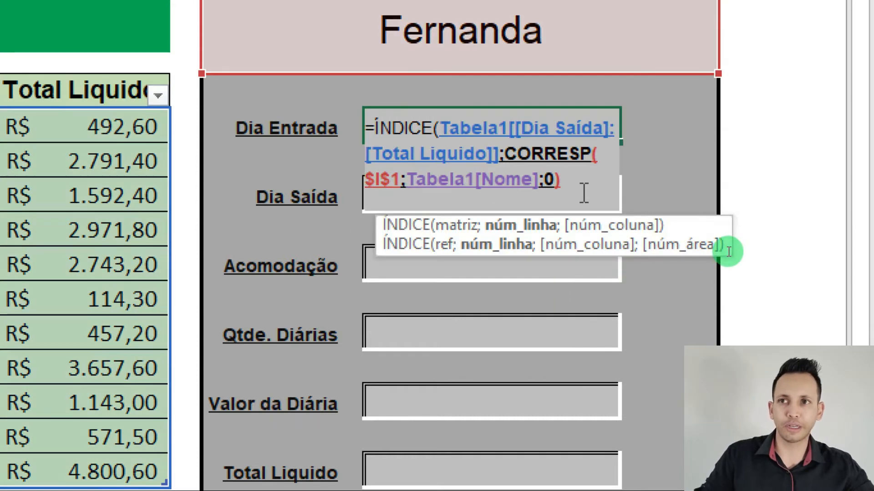
text(;)
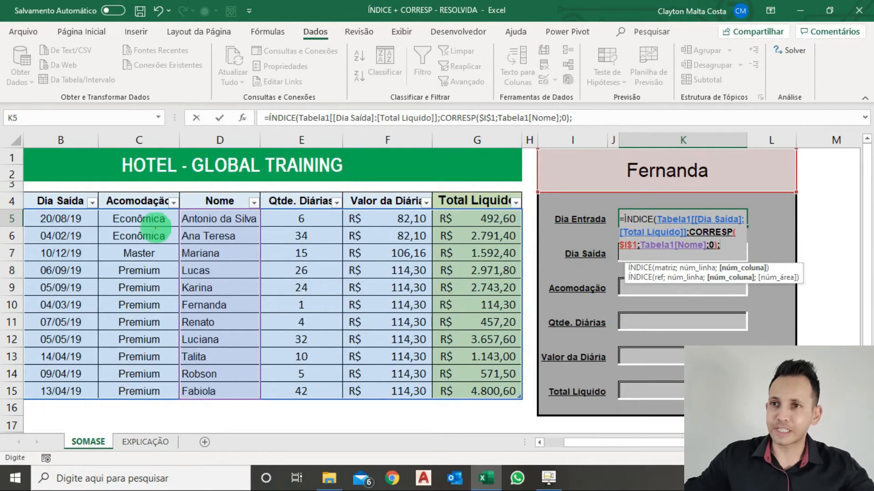
Replace the ÍNDICE matrix reference with the whole Tabela1 data range, including the Dia Entrada column
mouse_move(14, 212)
mouse_down()
mouse_move(82, 225)
mouse_move(467, 366)
mouse_move(527, 403)
mouse_up()
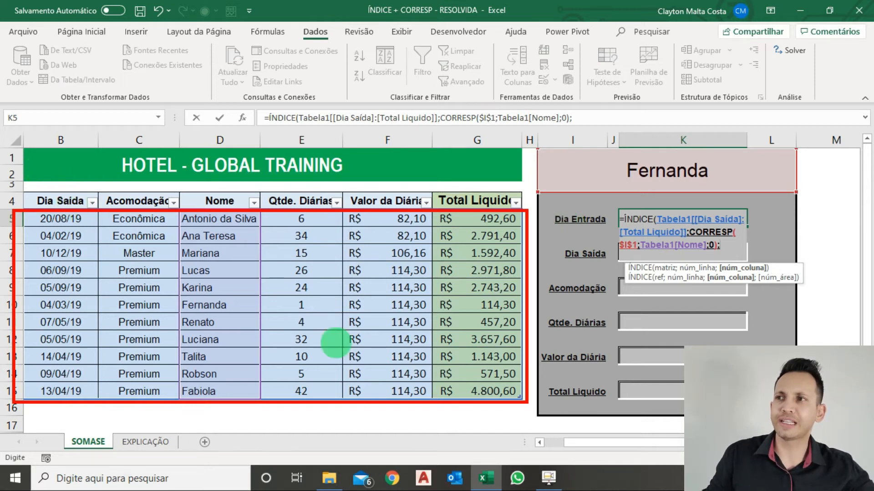
click(540, 444)
click(708, 233)
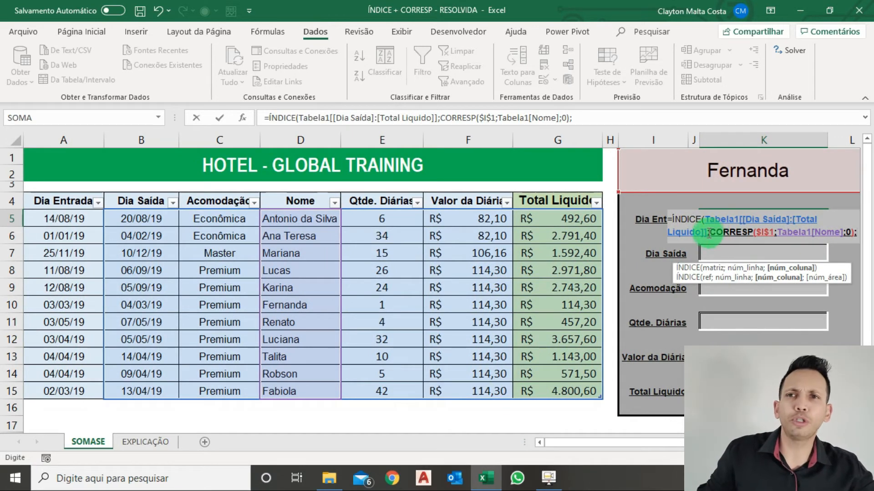
text(;)
key(BackSpace)
key(BackSpace)
key(BackSpace)
key(BackSpace)
key(BackSpace)
key(BackSpace)
key(BackSpace)
key(BackSpace)
key(BackSpace)
key(BackSpace)
key(BackSpace)
key(BackSpace)
key(BackSpace)
key(BackSpace)
key(BackSpace)
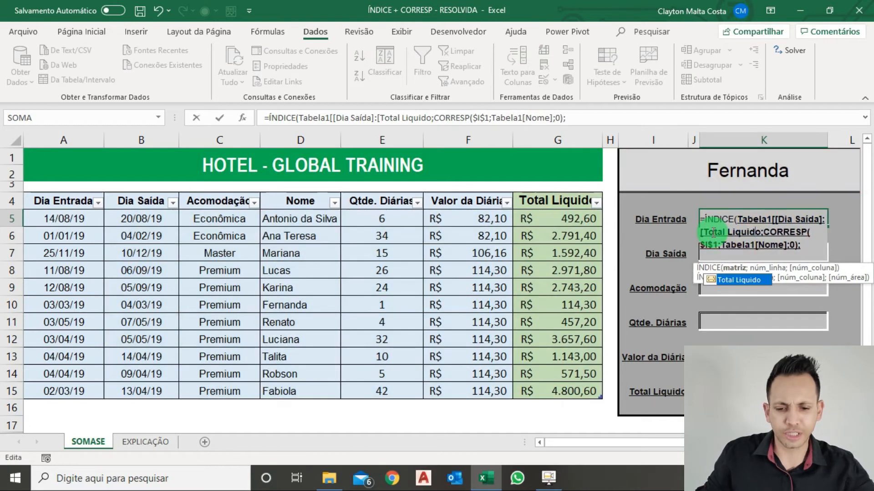
key(BackSpace)
key(BackSpace)
key(BackSpace)
key(BackSpace)
key(BackSpace)
key(BackSpace)
key(BackSpace)
key(BackSpace)
key(BackSpace)
key(BackSpace)
key(BackSpace)
key(BackSpace)
key(BackSpace)
key(BackSpace)
key(BackSpace)
key(BackSpace)
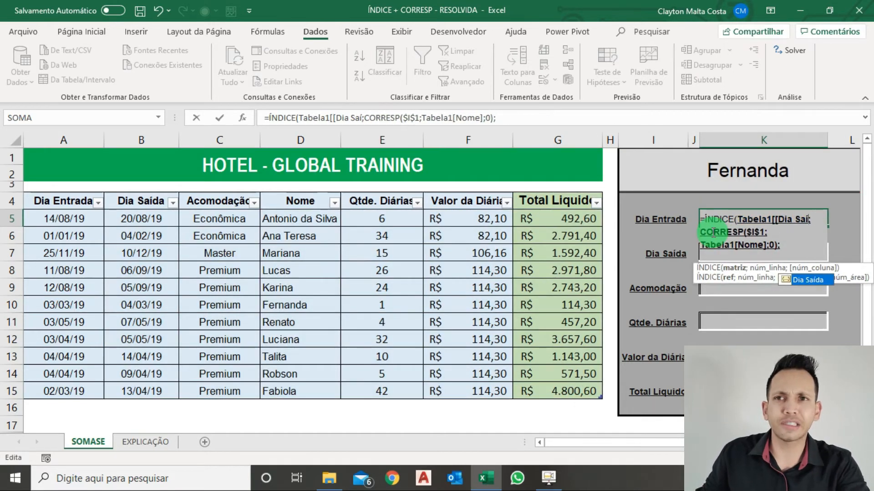
key(BackSpace)
key(BackSpace)
key(BackSpace)
key(BackSpace)
key(BackSpace)
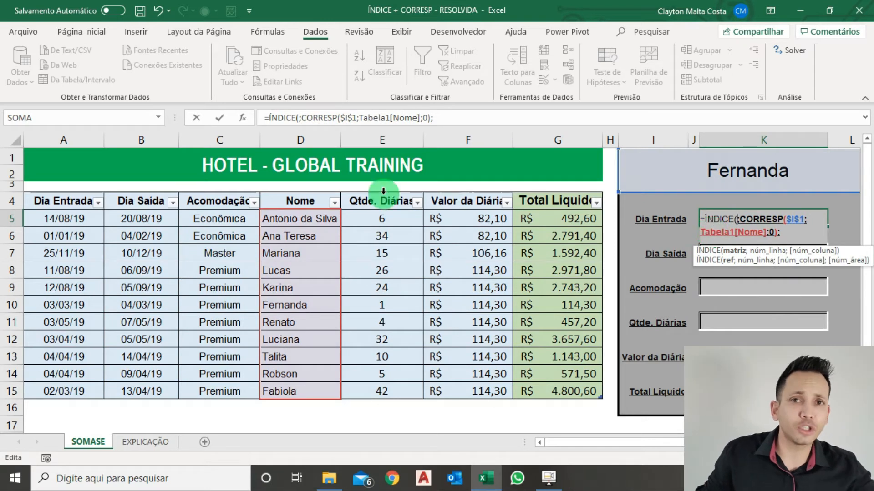
drag(70, 218, 523, 386)
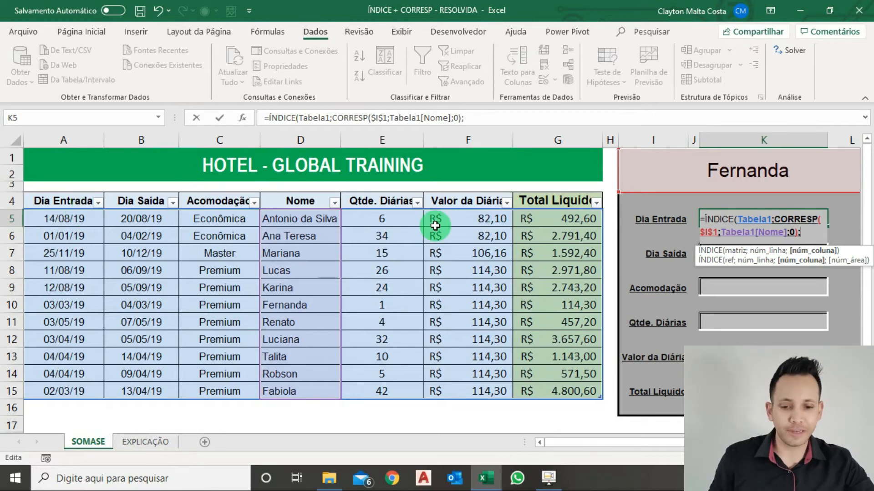
Close and enter the Dia Entrada formula, and compare its result with the selected guest's row in the table
text())
key(Return)
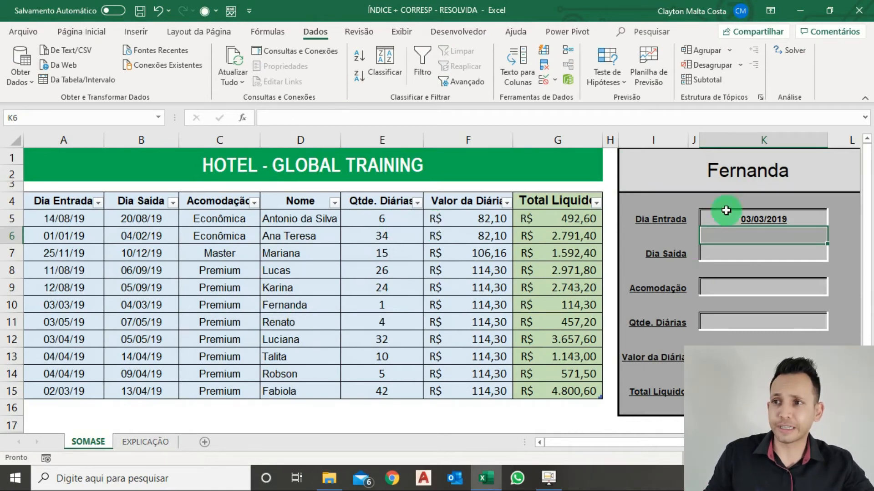
click(294, 307)
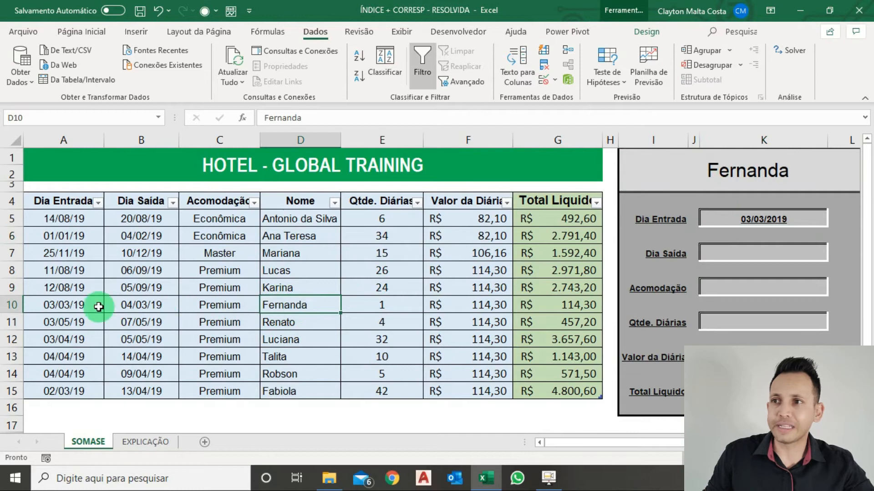
click(80, 308)
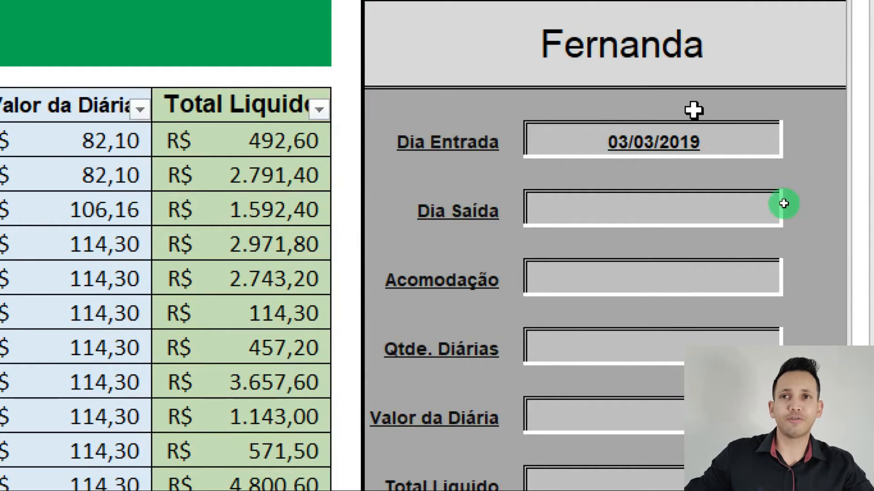
Copy the Dia Entrada formula into the Dia Saída cell of the lookup form
click(686, 142)
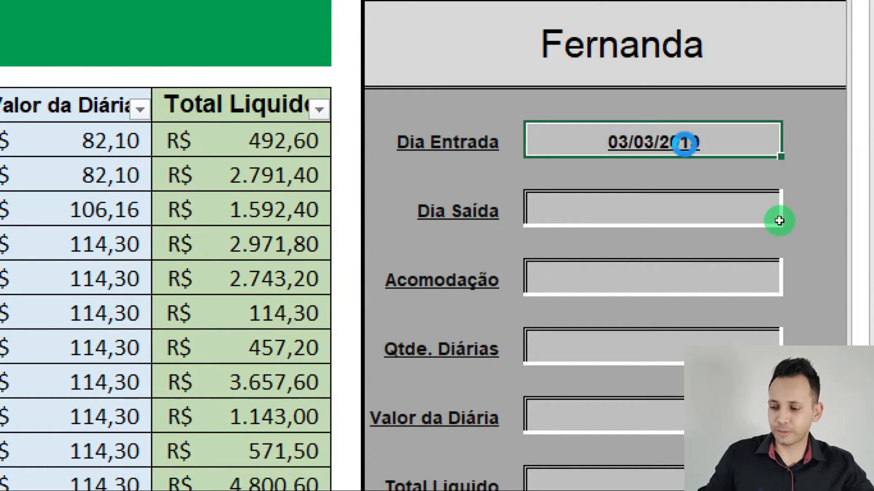
key(ctrl+c)
click(646, 220)
key(ctrl+v)
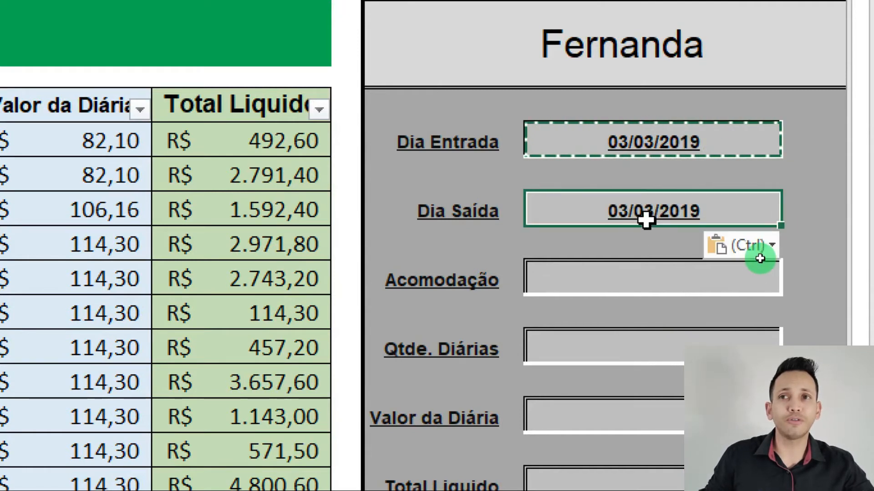
Change the column number in the Dia Saída cell's ÍNDICE formula to 2
key(Escape)
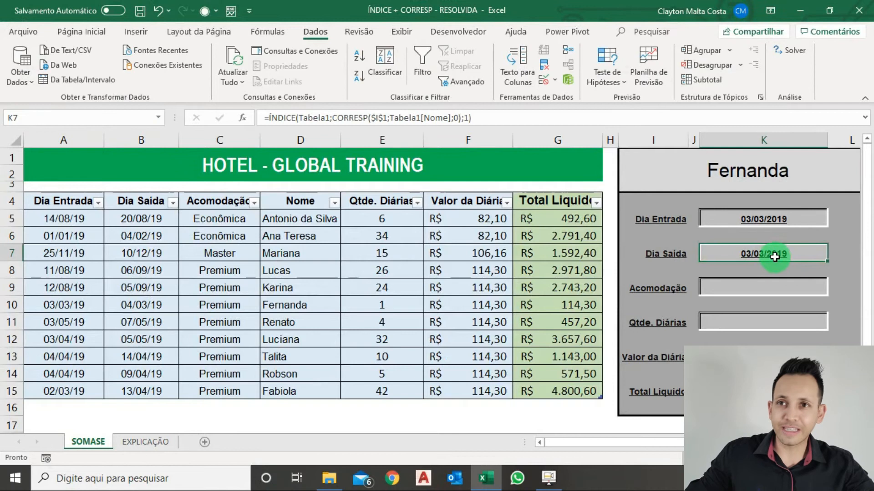
double_click(674, 216)
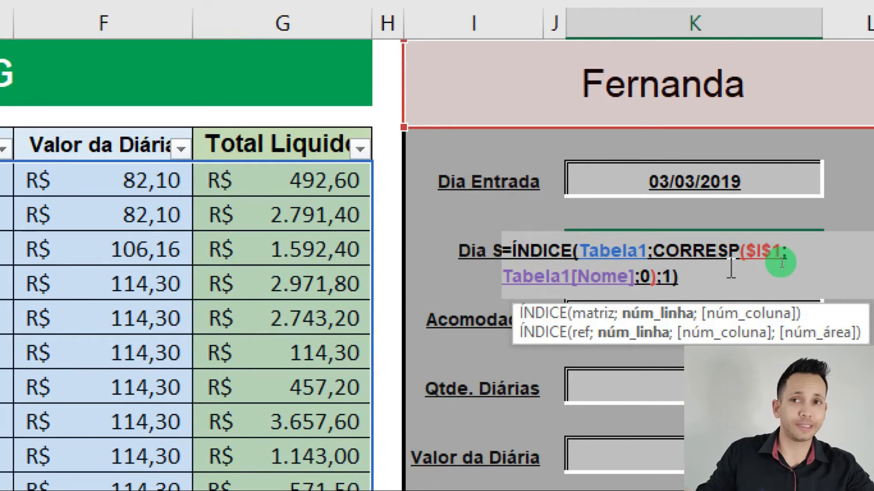
key(Escape)
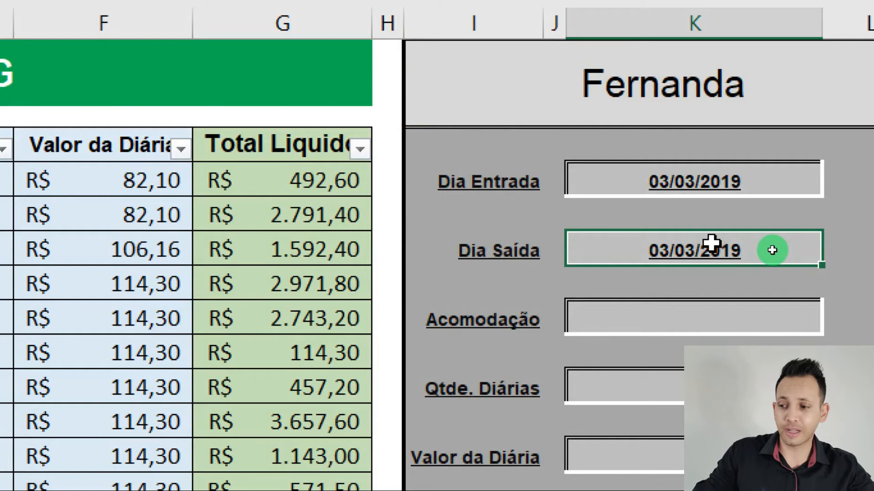
double_click(711, 243)
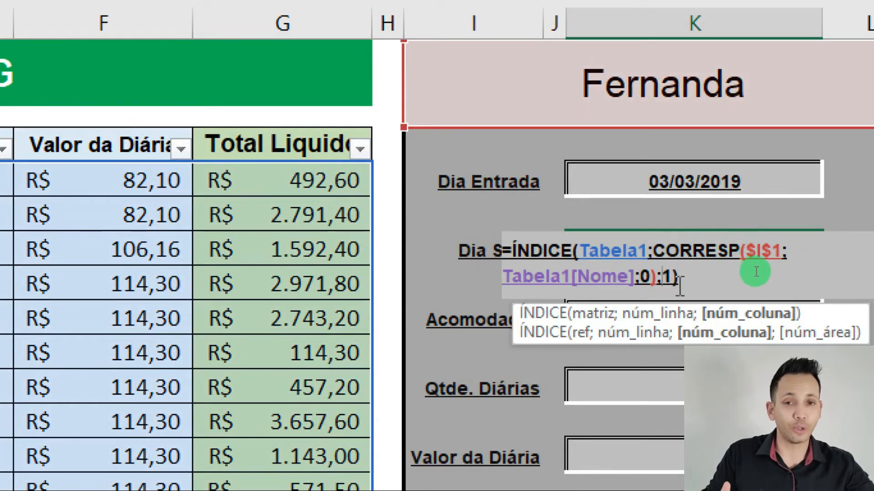
key(Delete)
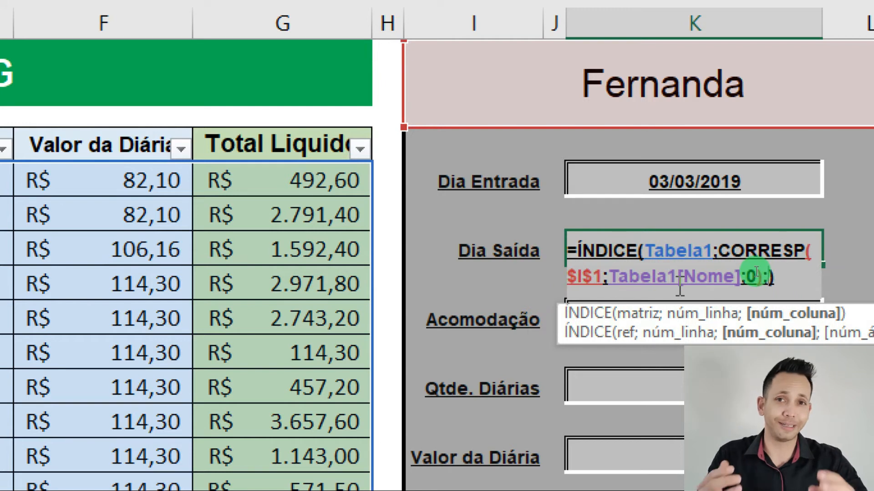
text(2)
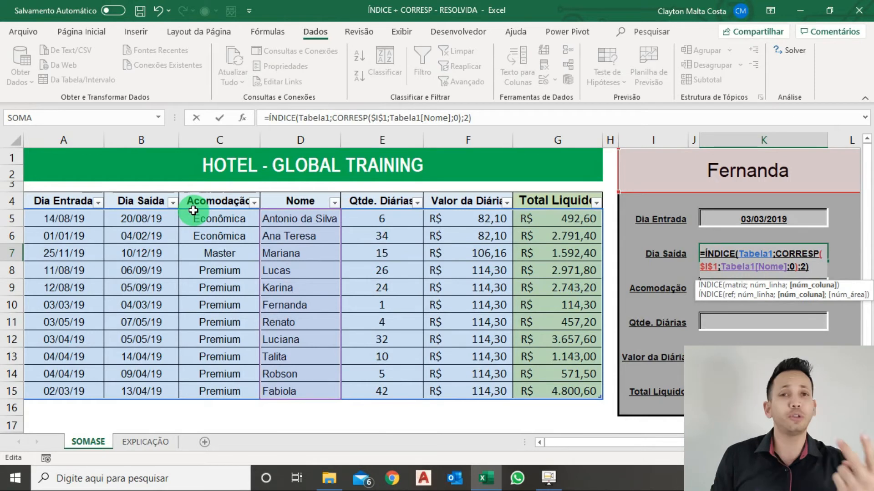
key(Return)
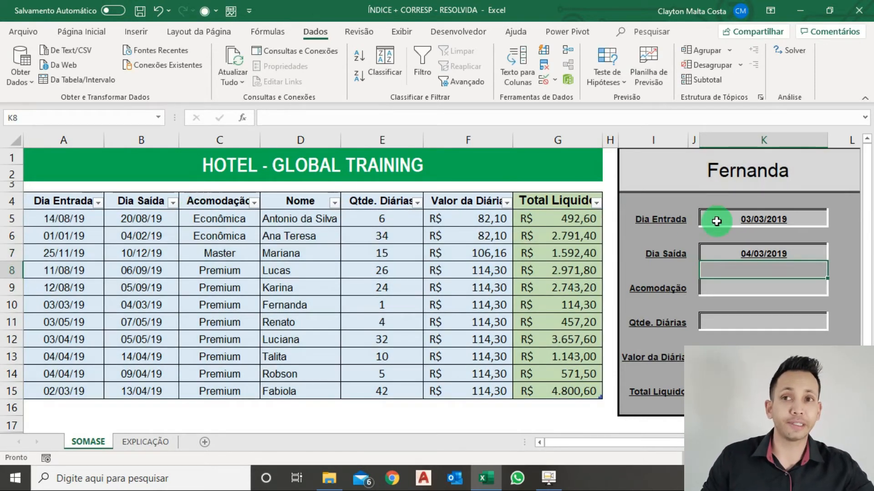
Copy the Dia Saída formula into the Acomodação cell of the lookup form
click(750, 257)
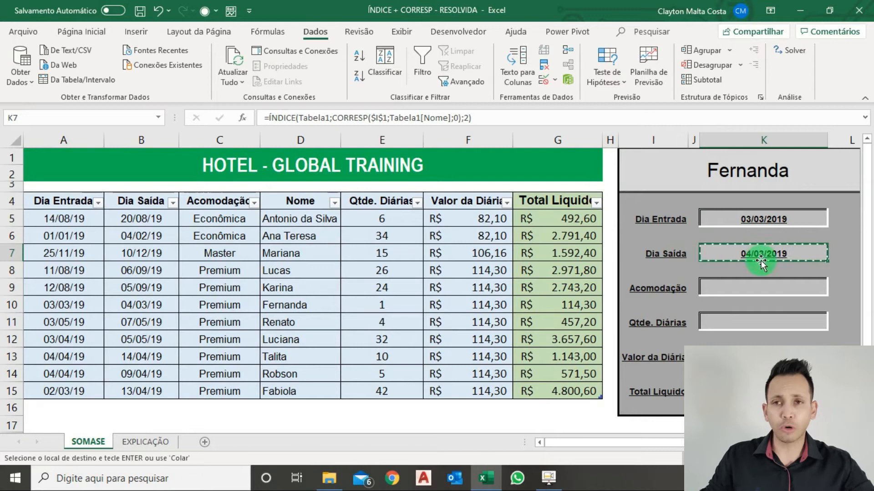
click(756, 287)
key(ctrl+v)
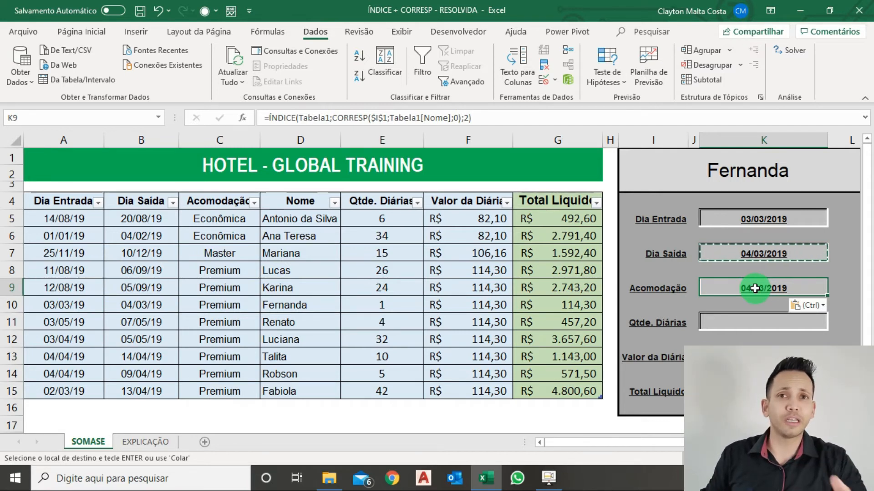
click(764, 272)
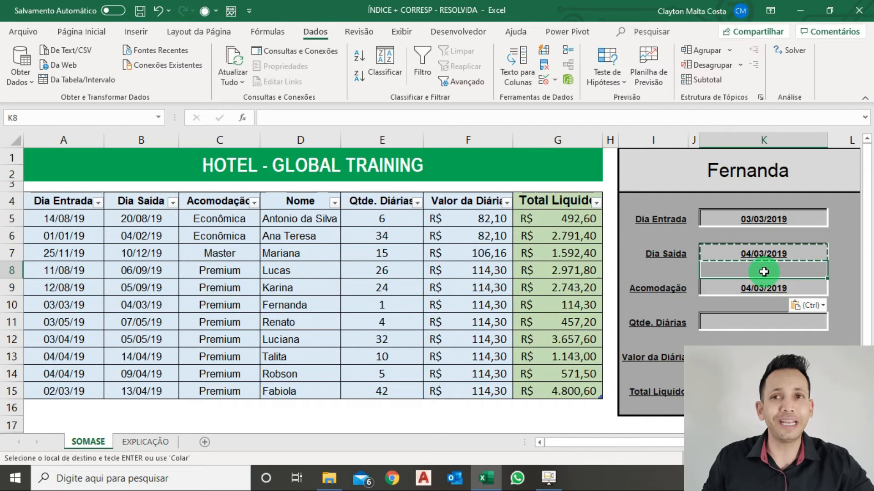
click(790, 238)
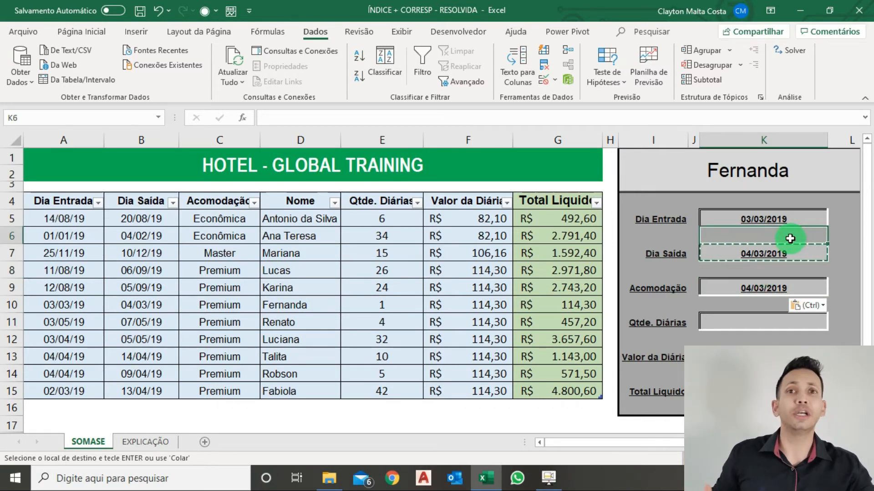
click(763, 289)
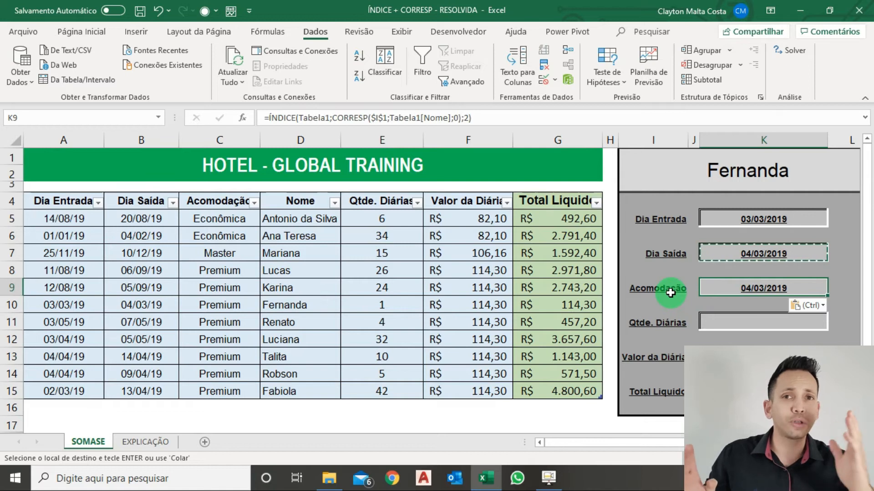
Change the column number in the Acomodação cell's ÍNDICE formula to 3
double_click(788, 281)
click(783, 304)
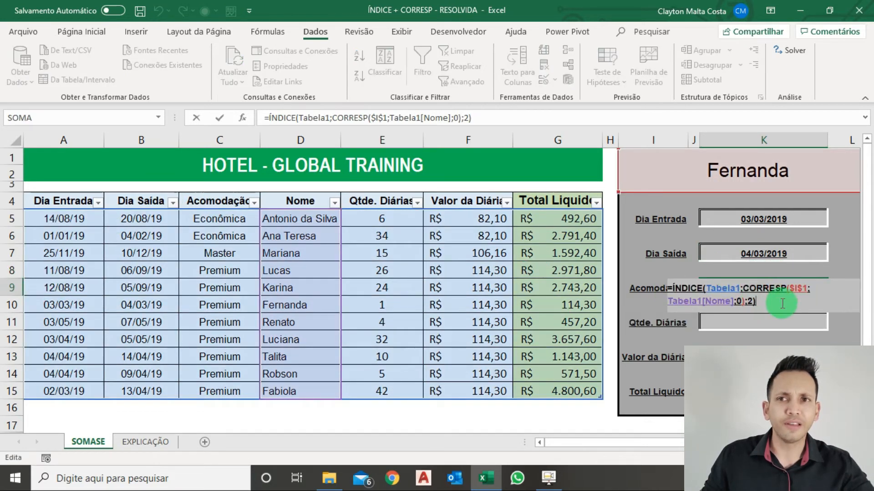
key(Left)
key(BackSpace)
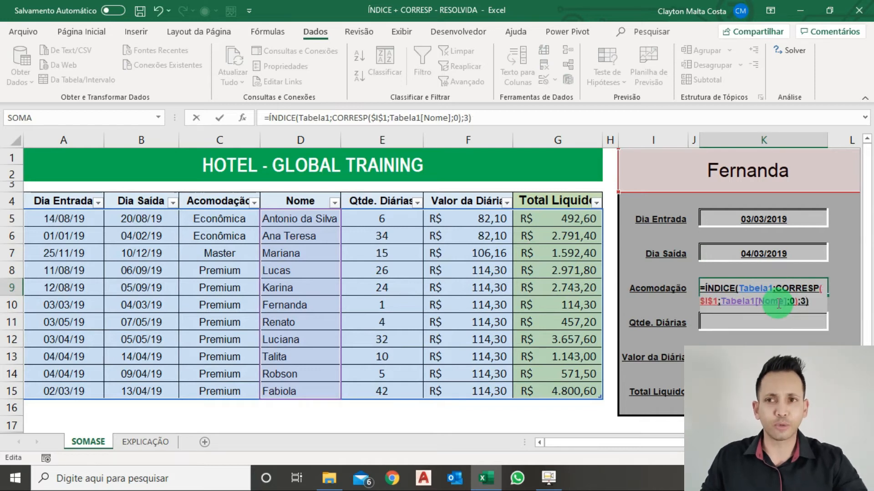
key(Return)
Copy the Acomodação formula into the Qtde. Diárias, Valor da Diária and Total Liquido cells of the lookup form
click(783, 289)
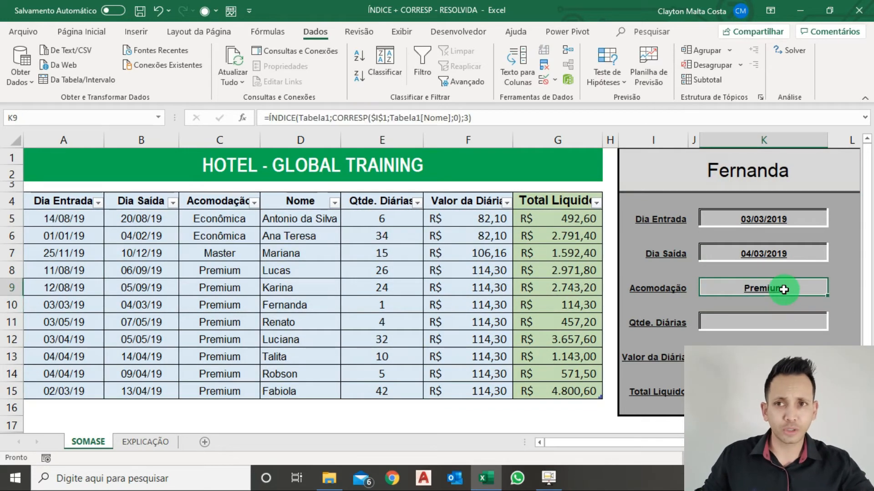
key(ctrl+c)
click(775, 318)
key(ctrl+v)
click(762, 354)
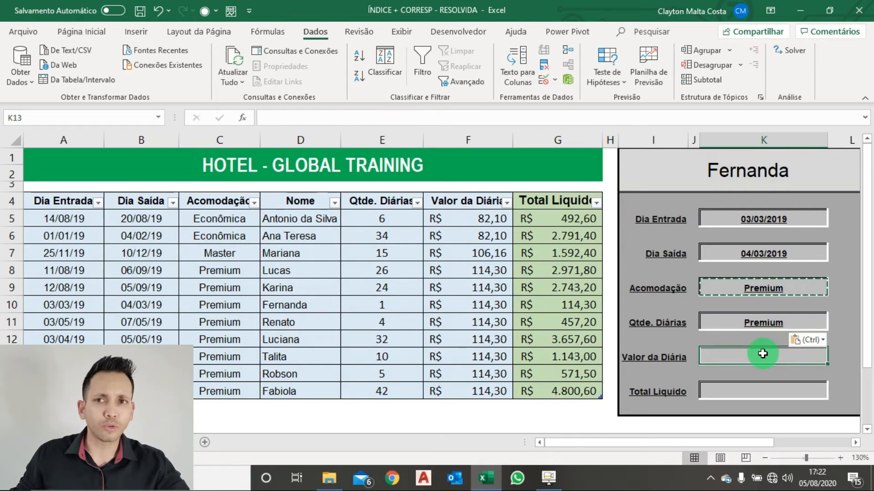
key(ctrl+v)
click(762, 391)
key(ctrl+v)
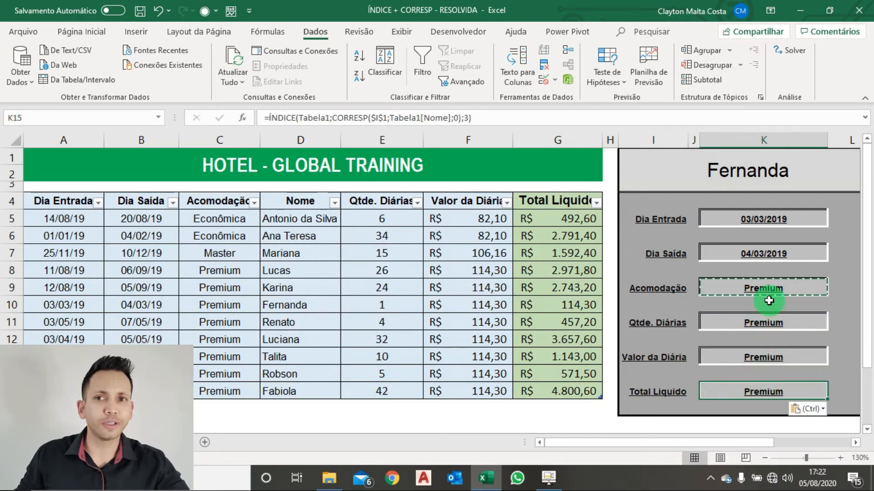
key(Escape)
Count the table columns up to Qtde. Diárias and set the column number in the form's Qtde. Diárias formula to 5
click(764, 321)
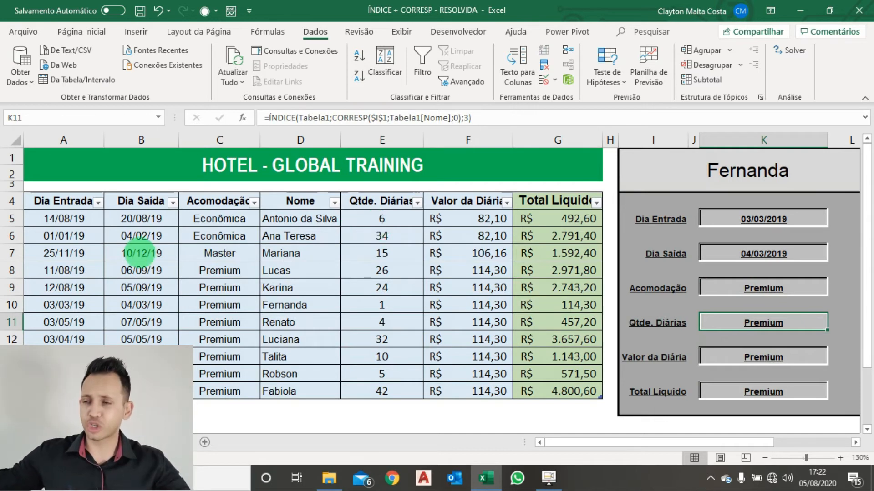
drag(67, 234, 67, 275)
drag(130, 239, 132, 277)
drag(199, 237, 200, 285)
drag(289, 210, 296, 276)
drag(395, 231, 395, 265)
key(Escape)
double_click(728, 321)
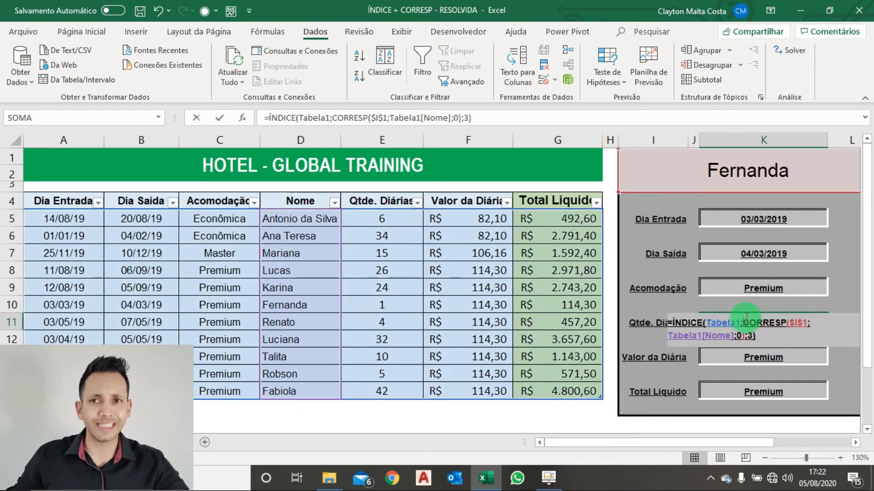
click(762, 339)
key(Left)
key(BackSpace)
text(5)
key(Return)
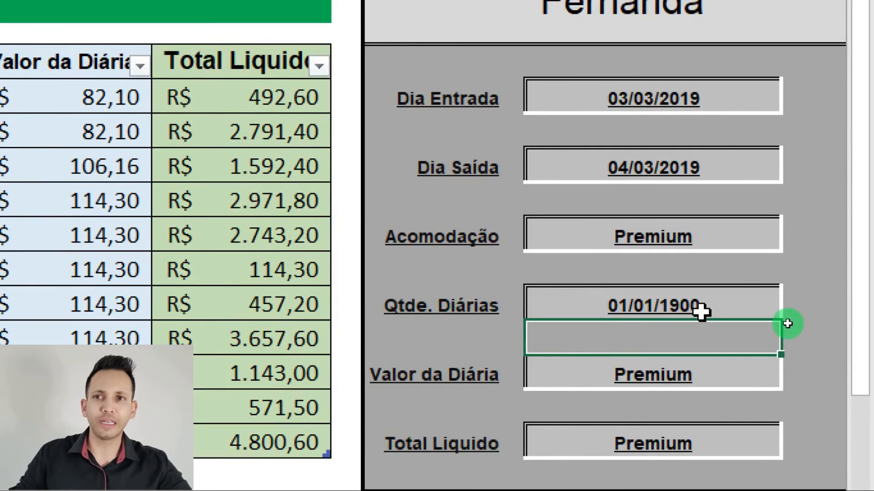
Change the number format of the form's Qtde. Diárias cell from date to Geral
click(700, 305)
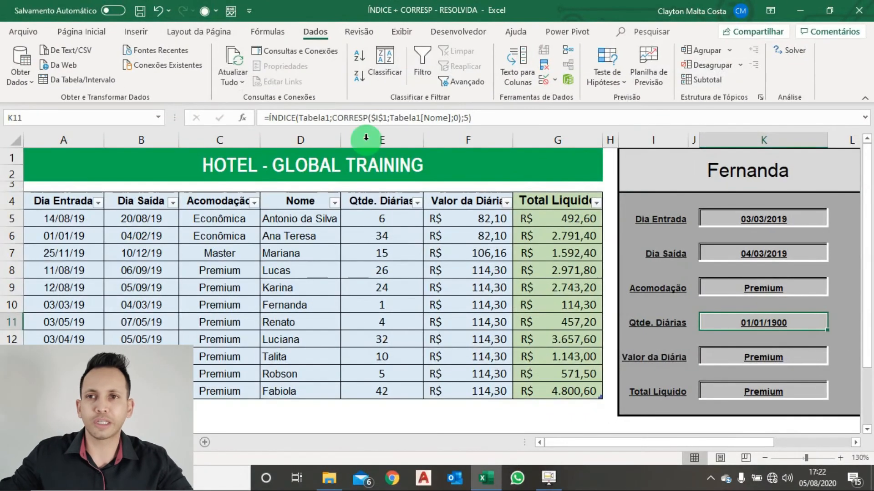
click(82, 31)
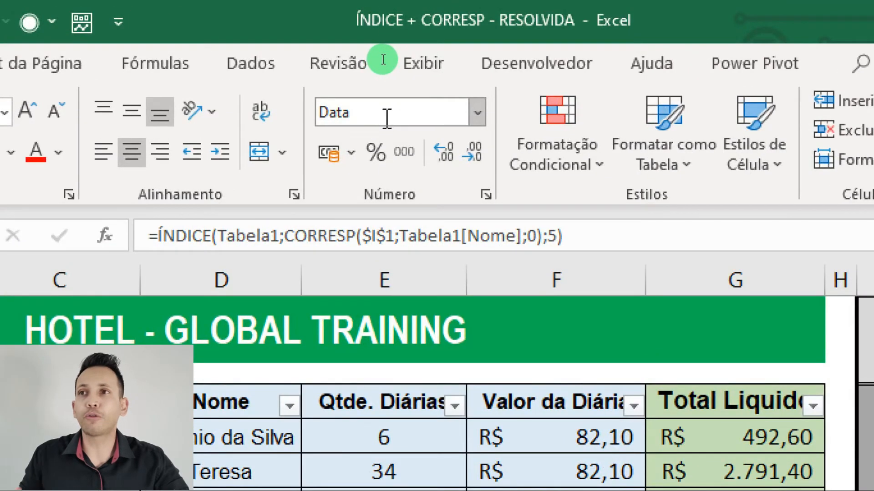
click(360, 114)
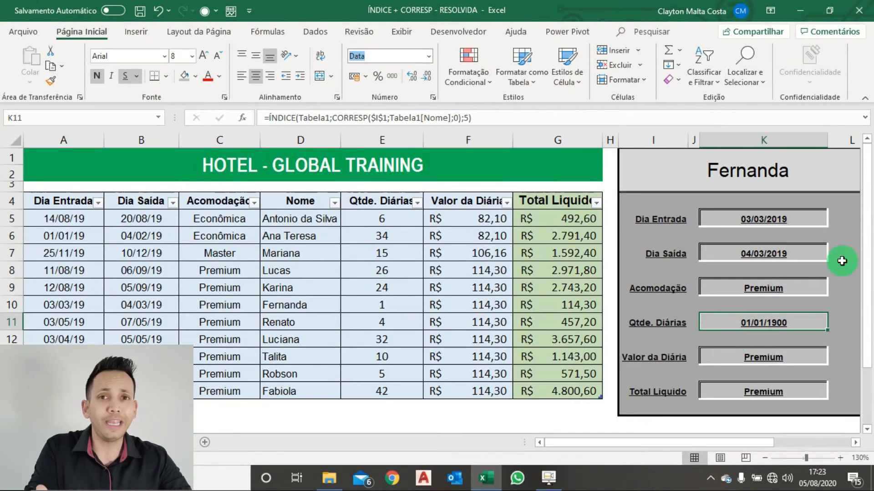
click(430, 60)
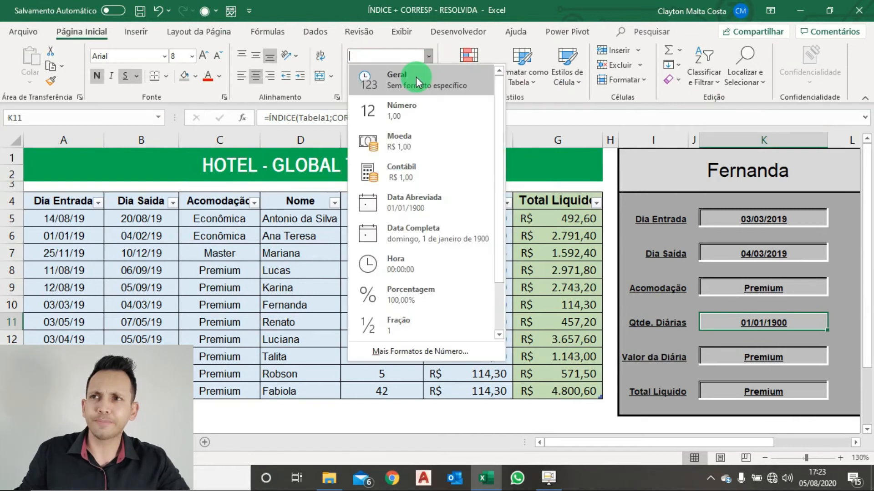
click(416, 78)
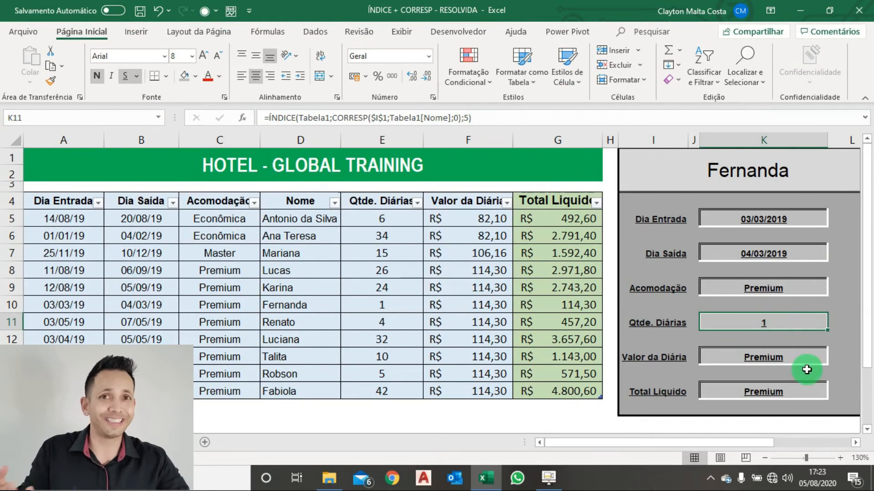
Set the column number in the form's Valor da Diária formula to 6 and apply the R$ accounting format to the cell
click(785, 362)
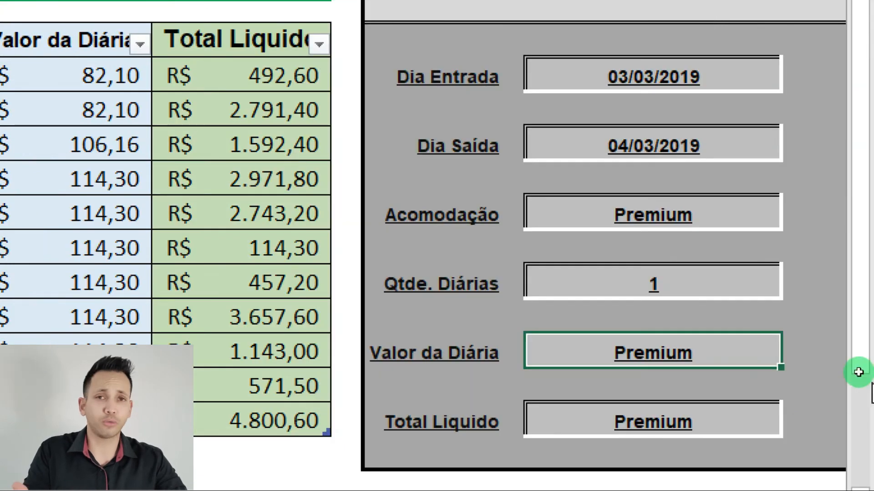
double_click(687, 353)
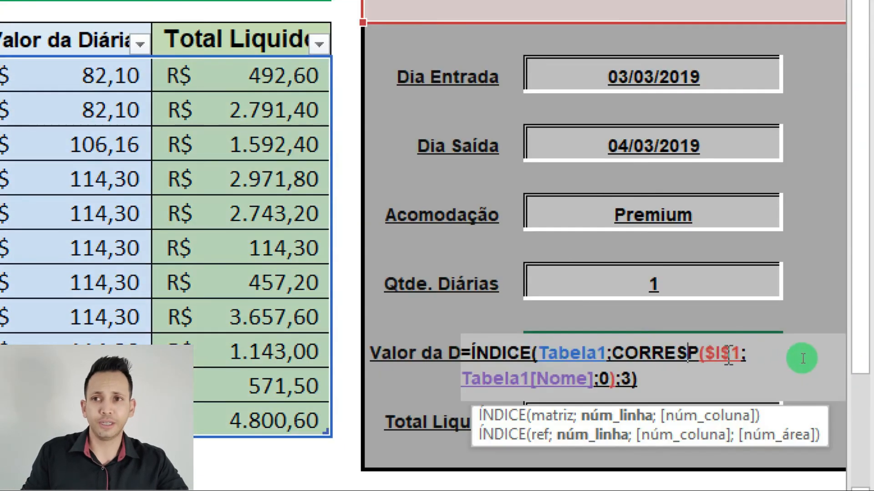
click(634, 378)
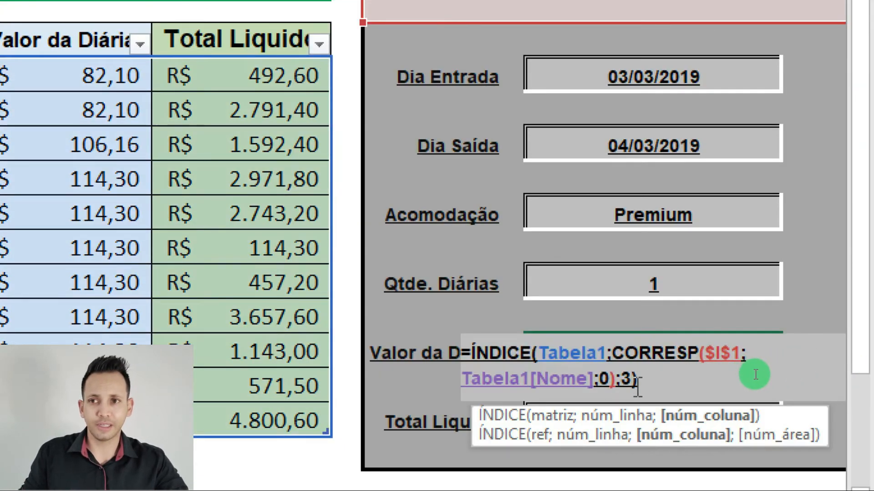
key(BackSpace)
text(6)
key(Return)
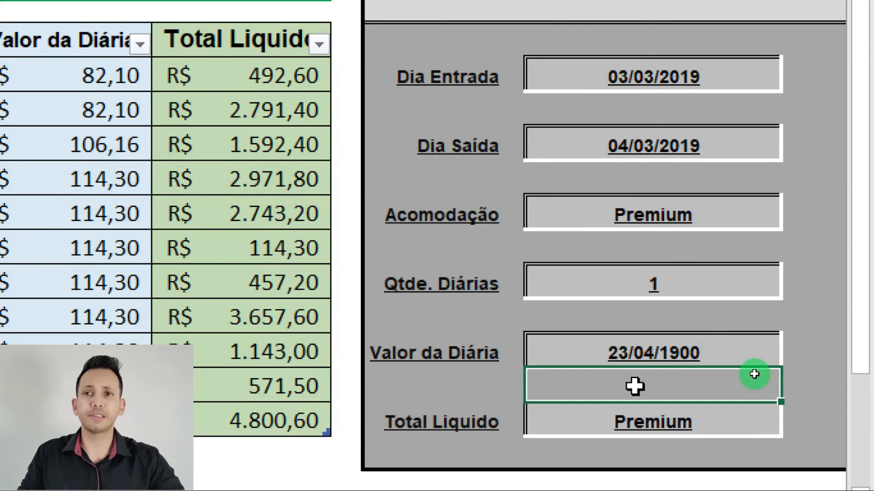
click(639, 355)
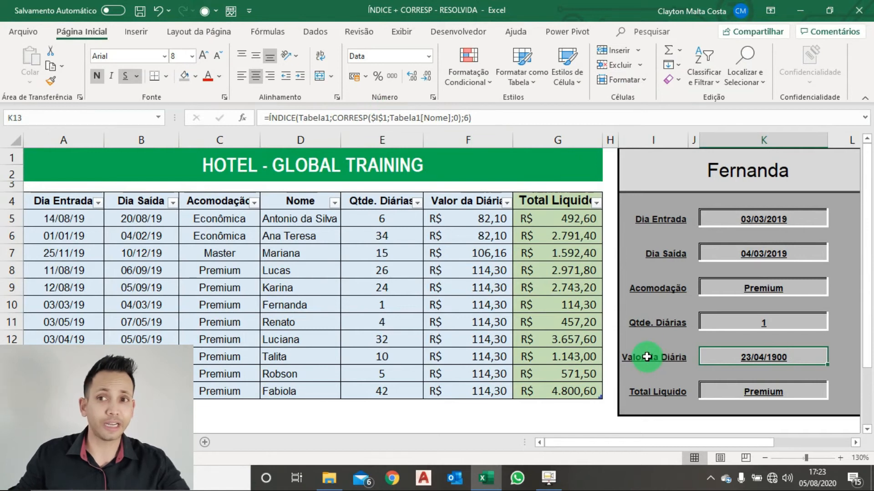
click(359, 81)
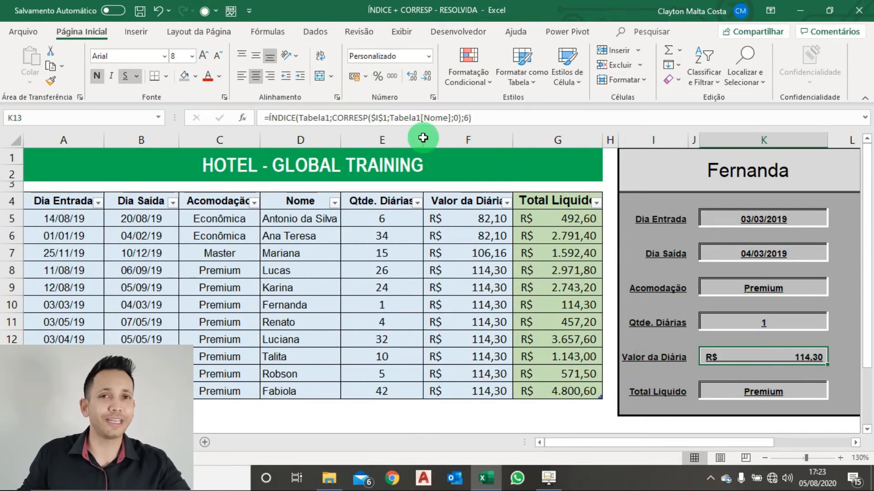
Set the column number in the form's Total Liquido formula to 7 and apply the R$ accounting format to the cell
double_click(733, 391)
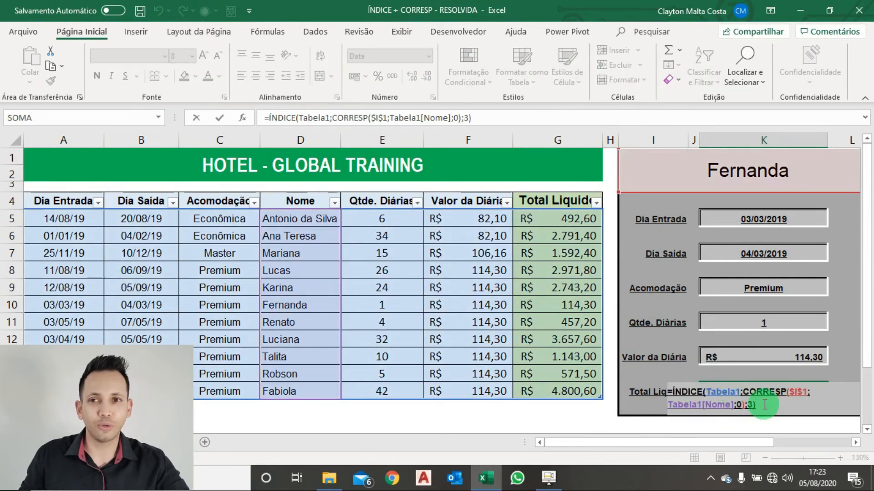
key(BackSpace)
key(BackSpace)
text(7)
key(Return)
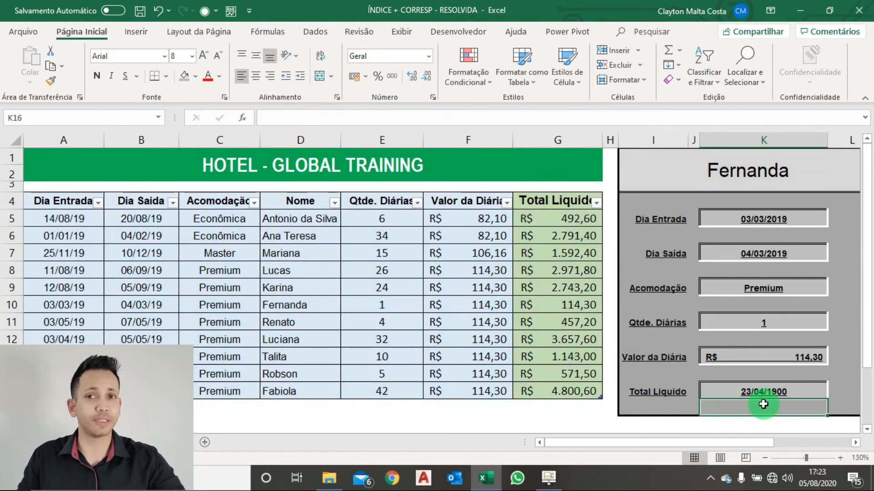
click(758, 392)
click(355, 77)
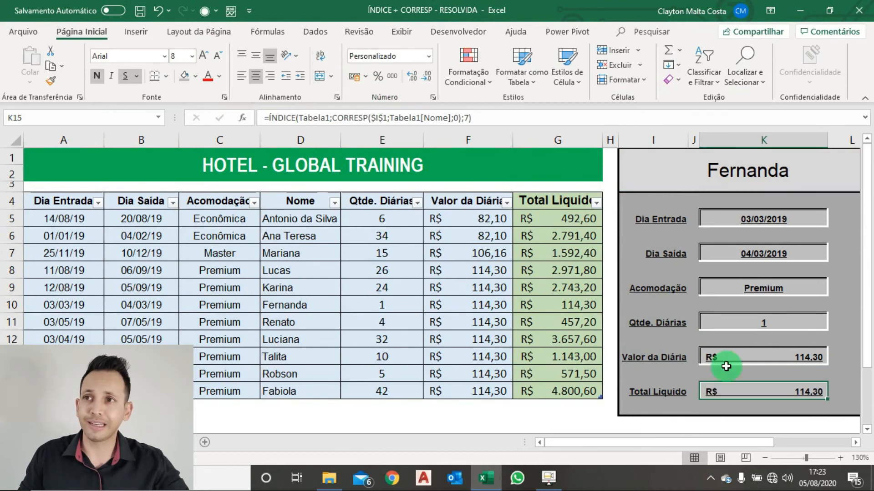
Examine the ÍNDICE + CORRESP formula and its highlighted references in the form's Total Liquido cell
double_click(765, 395)
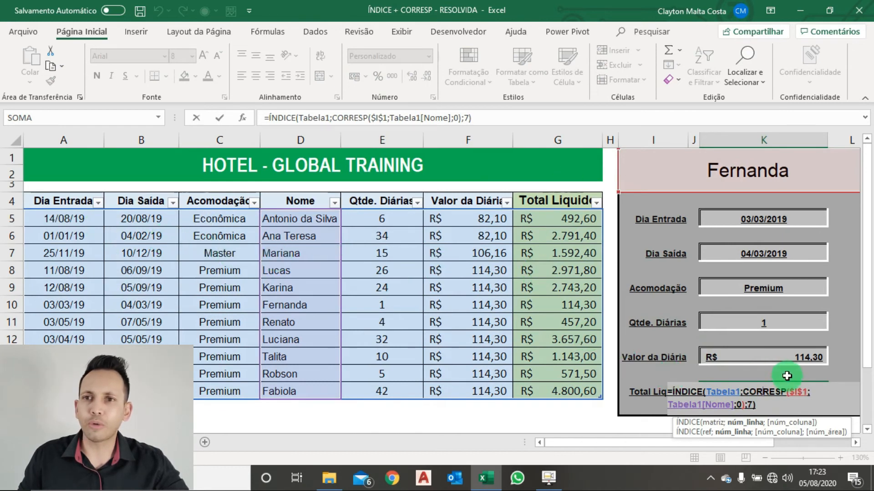
key(Escape)
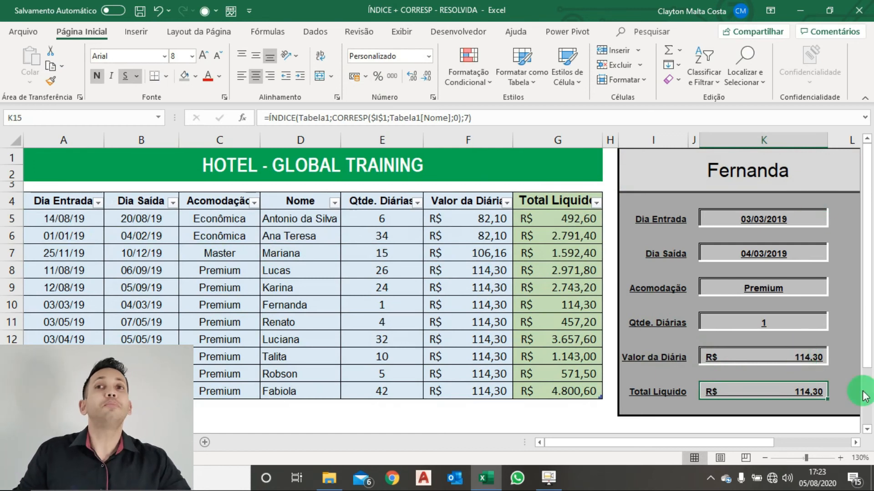
Change the guest chosen in the form's name list to the one with 10 diárias and check the Total Liquido cell
click(855, 442)
click(855, 443)
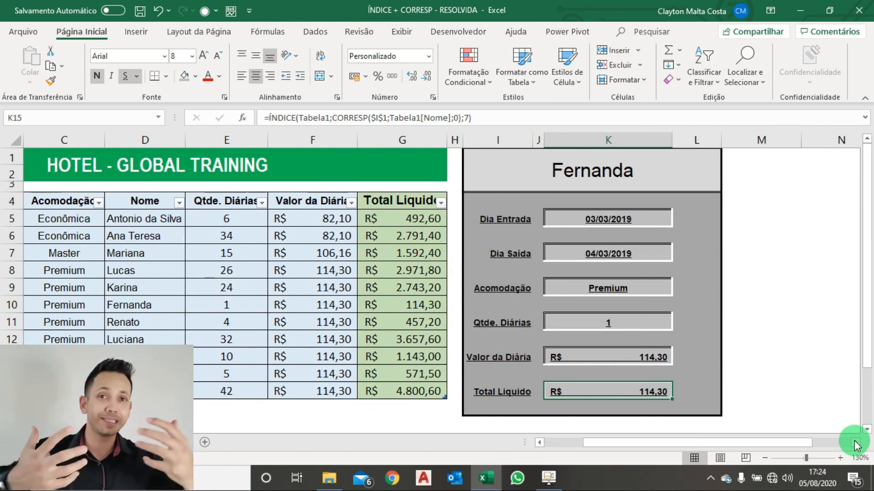
click(653, 166)
drag(724, 163, 727, 164)
click(702, 163)
click(726, 158)
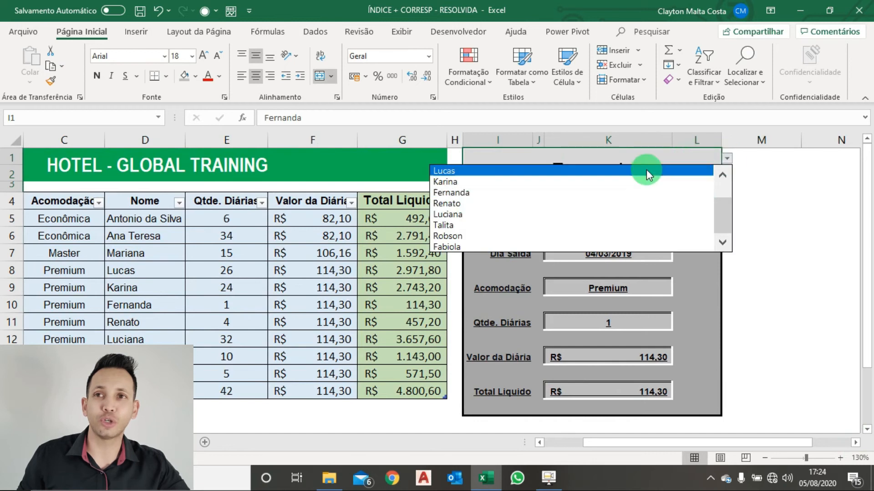
click(611, 222)
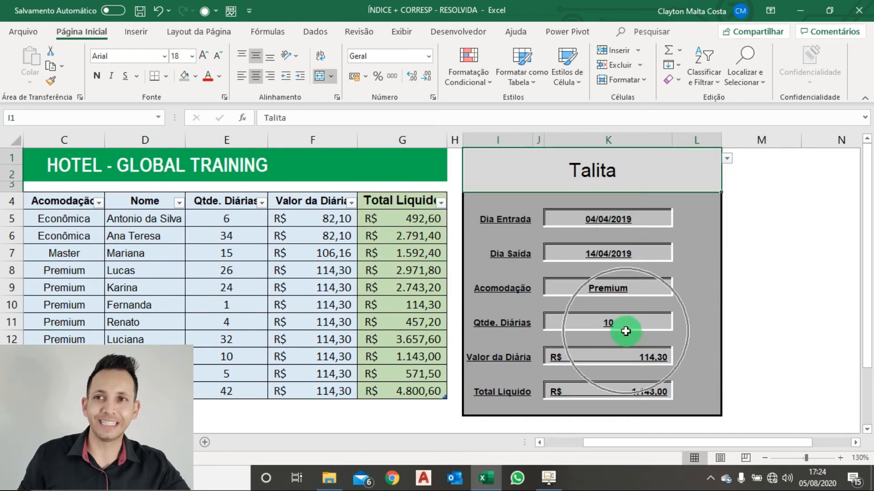
click(642, 384)
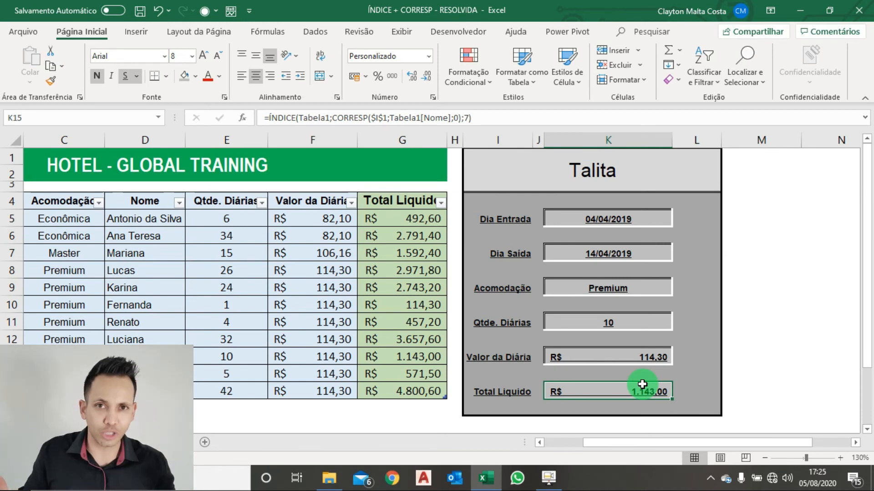
click(541, 444)
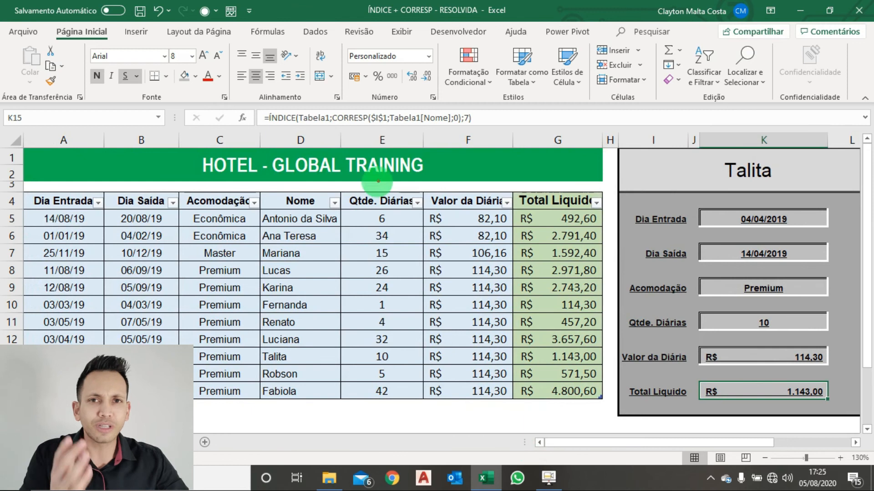
mouse_move(258, 188)
mouse_down()
mouse_move(306, 357)
mouse_move(345, 410)
mouse_move(338, 414)
mouse_up()
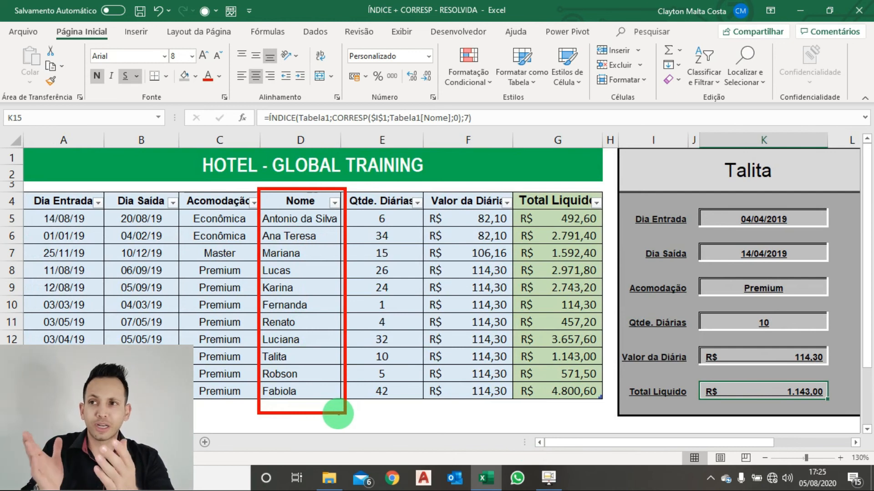
mouse_move(704, 173)
mouse_down()
mouse_move(337, 173)
mouse_move(300, 204)
mouse_up()
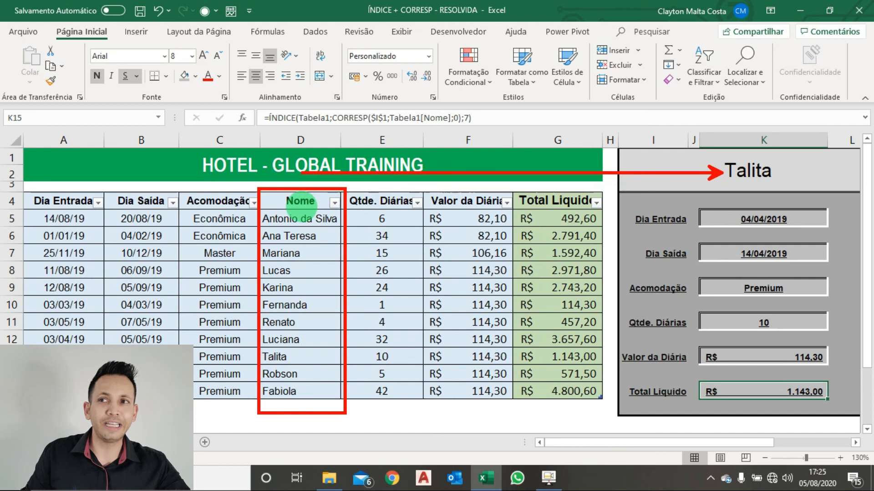